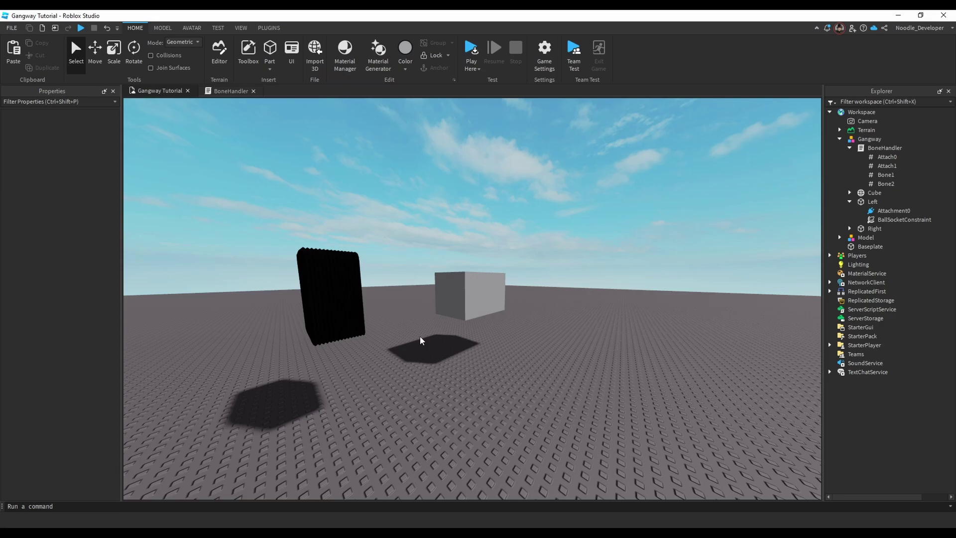
- Open the BoneHandler script in the Gangway model, review its full code and close it
{"action": "right_click_drag", "start_coordinate": [478, 288], "coordinate": [533, 305]}
{"action": "key", "text": "w"}
{"action": "key", "text": "s"}
{"action": "key", "text": "w"}
{"action": "key", "text": "s"}
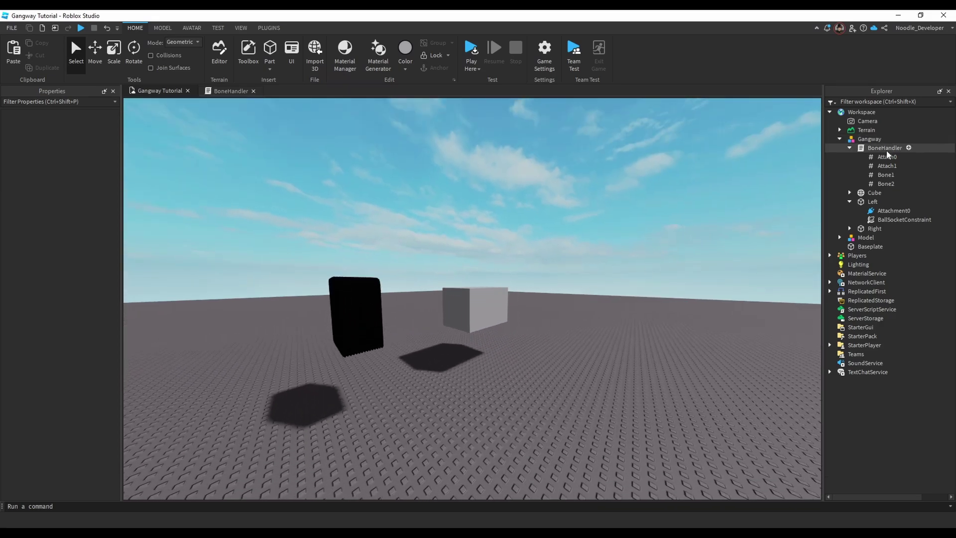
{"action": "left_click", "coordinate": [886, 150]}
{"action": "double_click", "coordinate": [874, 147]}
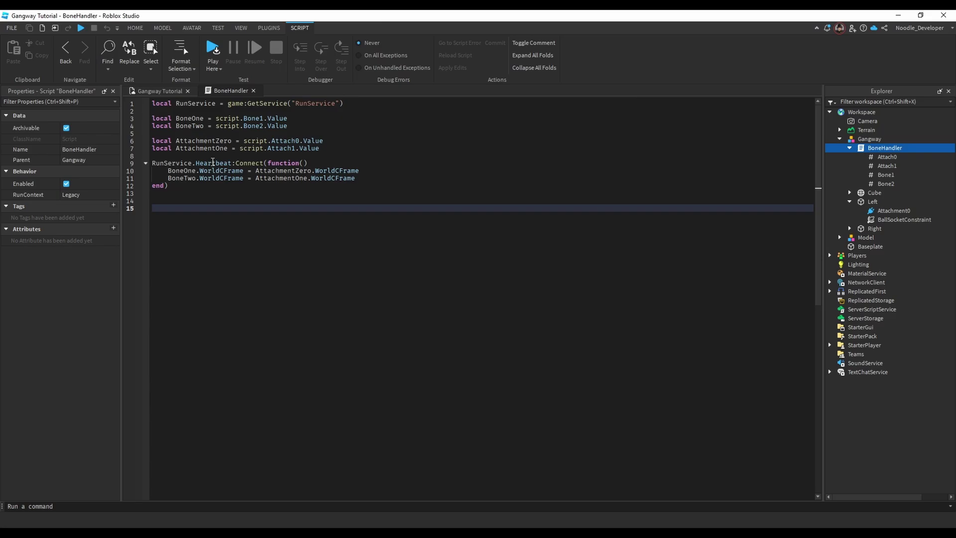
{"action": "key", "text": "ctrl+a"}
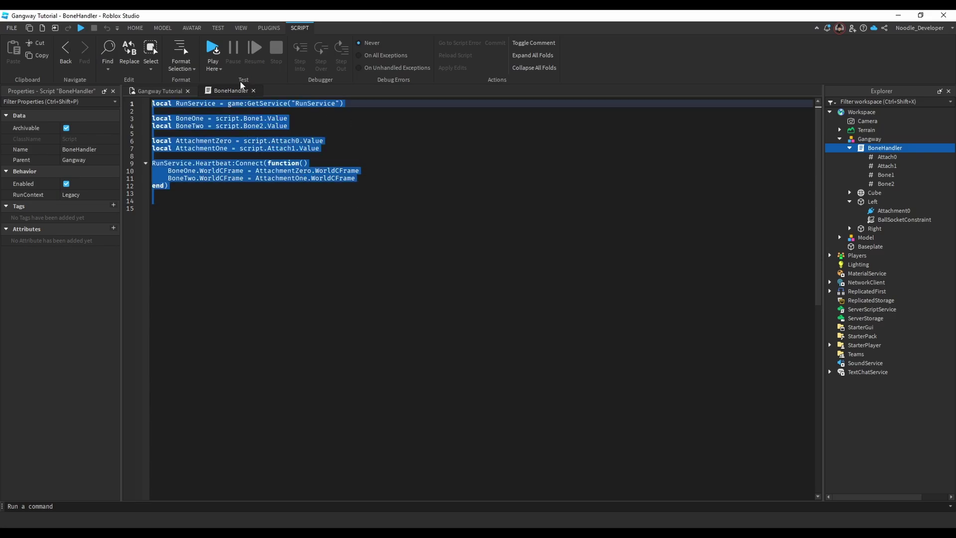
{"action": "left_click", "coordinate": [253, 90]}
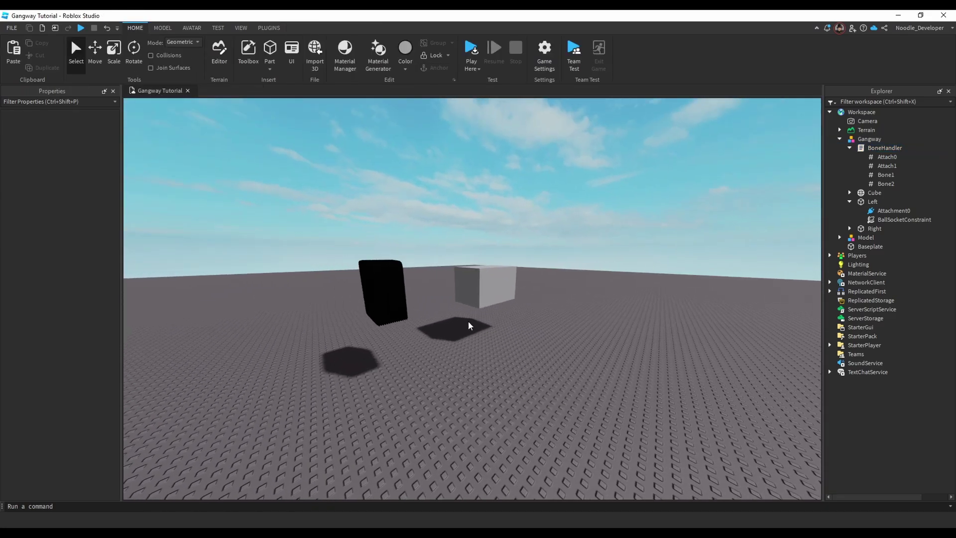
- Examine the Gangway model's Cube mesh part in the viewport from several angles and distances
{"action": "right_click_drag", "start_coordinate": [468, 325], "coordinate": [491, 279]}
{"action": "key", "text": "w"}
{"action": "key", "text": "e"}
{"action": "key", "text": "s"}
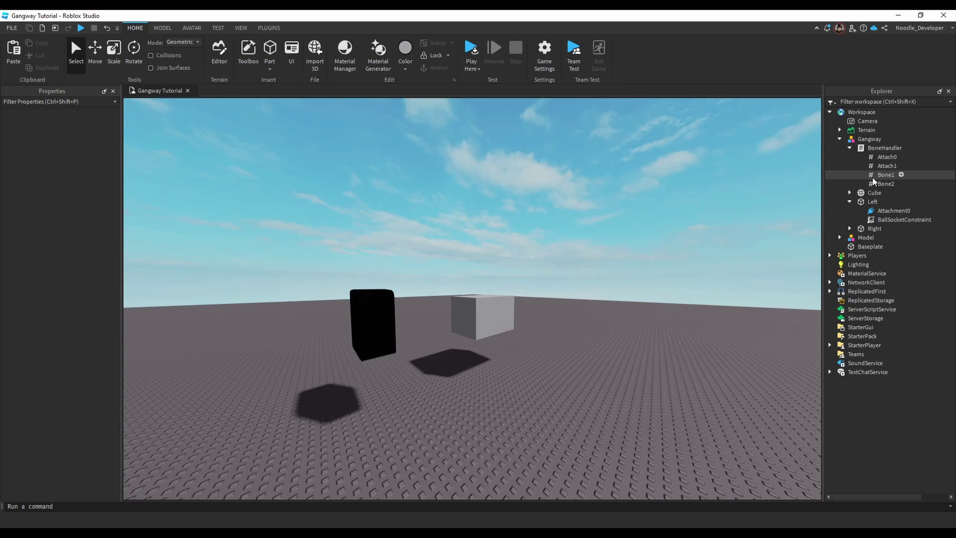
{"action": "left_click", "coordinate": [874, 193]}
{"action": "scroll", "coordinate": [306, 312], "scroll_direction": "up", "scroll_amount": 5}
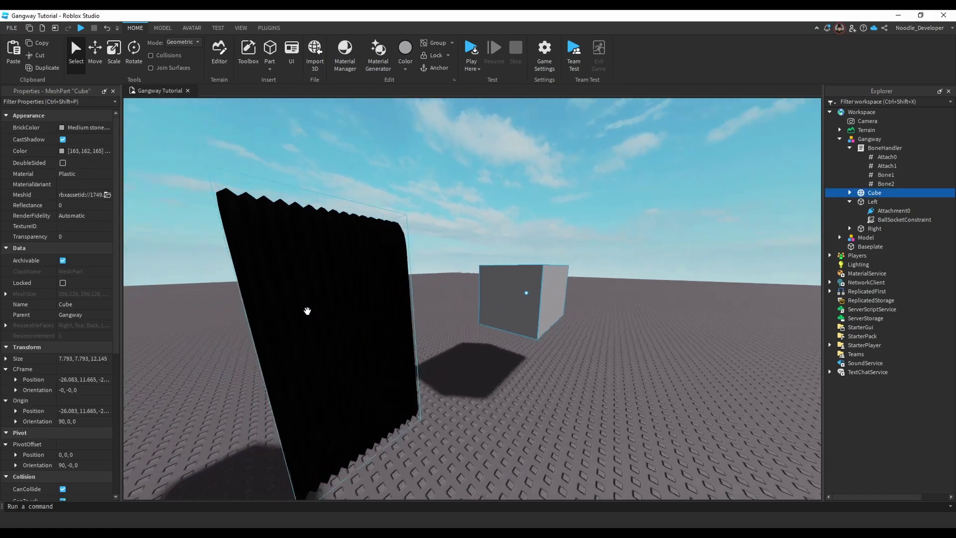
{"action": "key", "text": "s"}
{"action": "right_click_drag", "start_coordinate": [307, 311], "coordinate": [490, 294]}
{"action": "scroll", "coordinate": [491, 294], "scroll_direction": "up", "scroll_amount": 4}
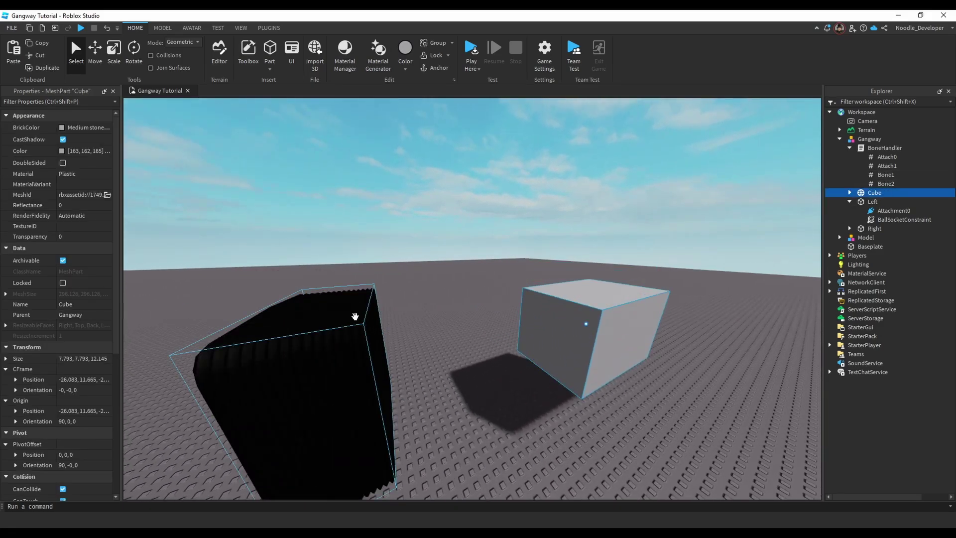
{"action": "left_click", "coordinate": [354, 316]}
{"action": "scroll", "coordinate": [468, 291], "scroll_direction": "down", "scroll_amount": 4}
{"action": "right_click_drag", "start_coordinate": [462, 394], "coordinate": [427, 252]}
{"action": "key", "text": "q"}
{"action": "key", "text": "a"}
{"action": "right_click_drag", "start_coordinate": [459, 294], "coordinate": [531, 301]}
{"action": "key", "text": "d"}
{"action": "left_click", "coordinate": [531, 301]}
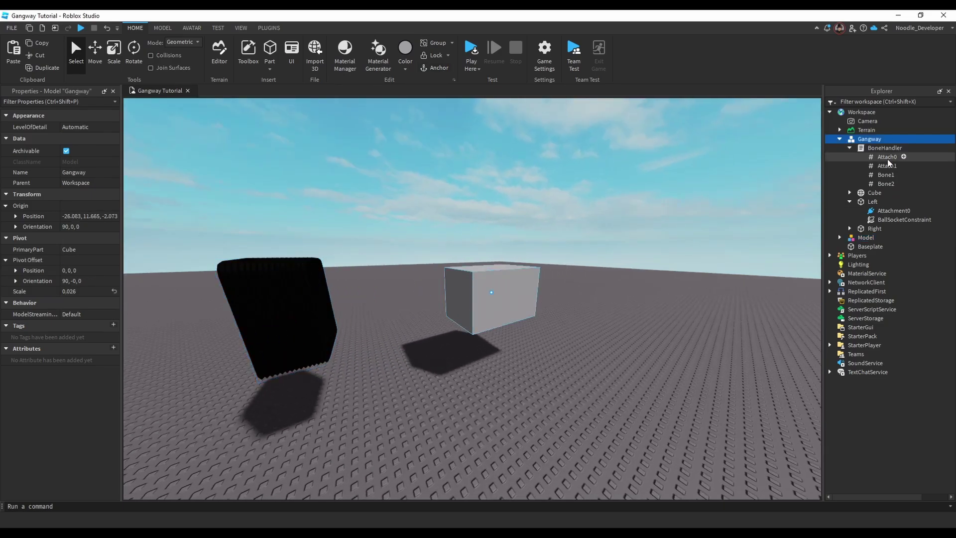
- Reopen the BoneHandler script, read through its Heartbeat function and variable declarations, and close it
{"action": "double_click", "coordinate": [884, 148]}
{"action": "left_click_drag", "start_coordinate": [244, 195], "coordinate": [139, 153]}
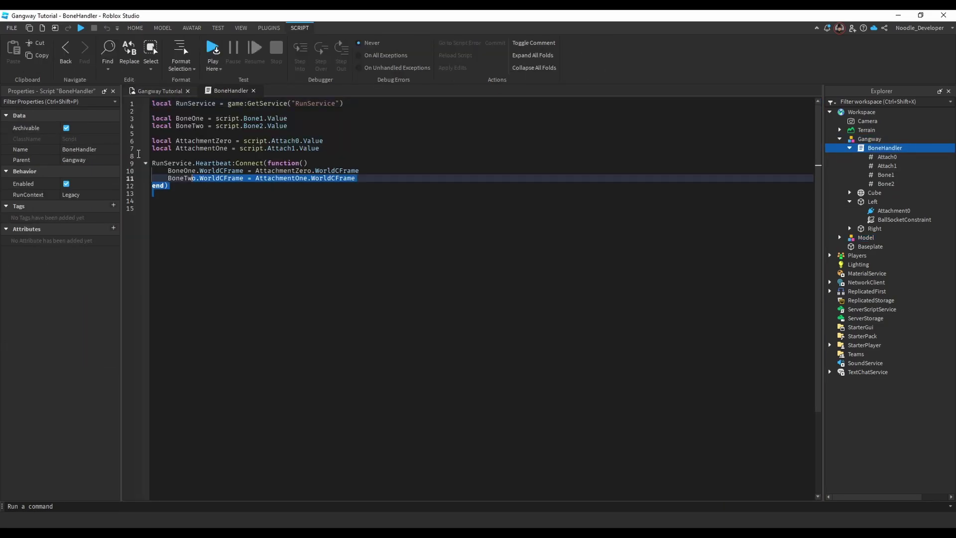
{"action": "key", "text": "ctrl+a"}
{"action": "left_click", "coordinate": [458, 224]}
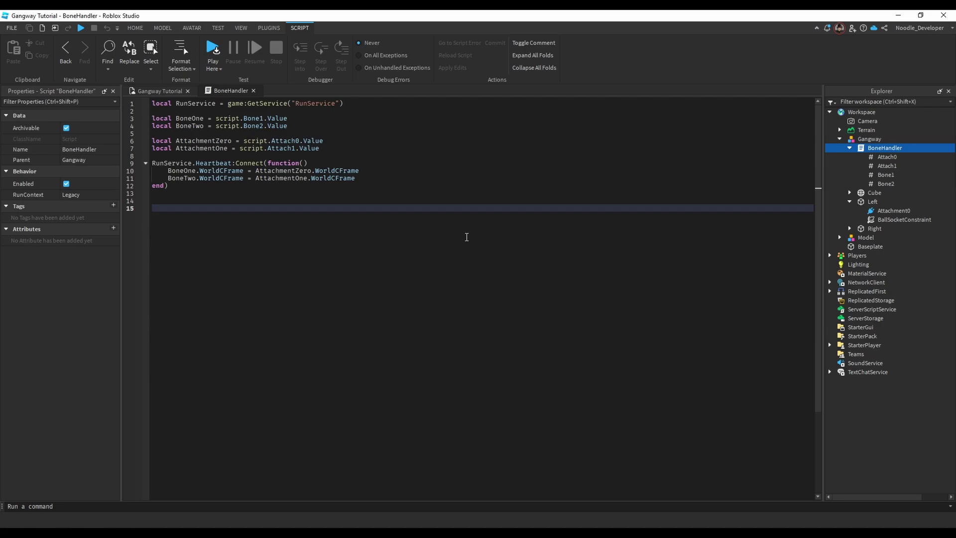
{"action": "left_click_drag", "start_coordinate": [378, 209], "coordinate": [197, 86]}
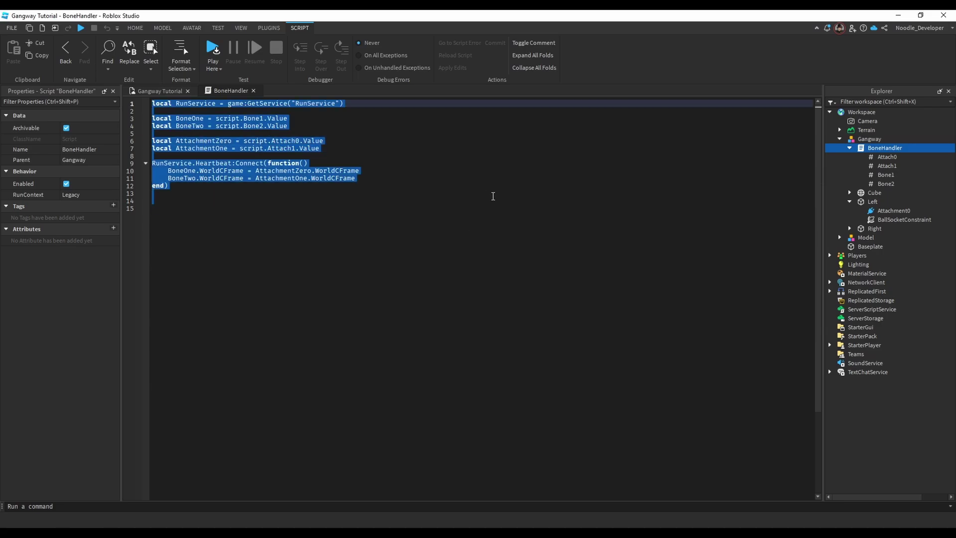
{"action": "left_click", "coordinate": [492, 195]}
{"action": "left_click", "coordinate": [254, 90]}
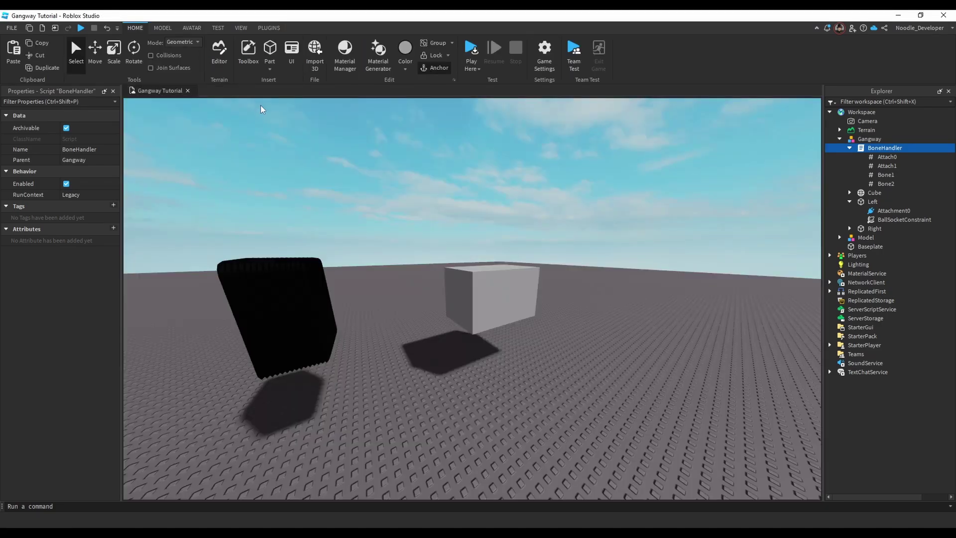
- Examine the Gangway model alongside the neighbouring block in the viewport
{"action": "left_click", "coordinate": [487, 317]}
{"action": "right_click_drag", "start_coordinate": [486, 317], "coordinate": [473, 280]}
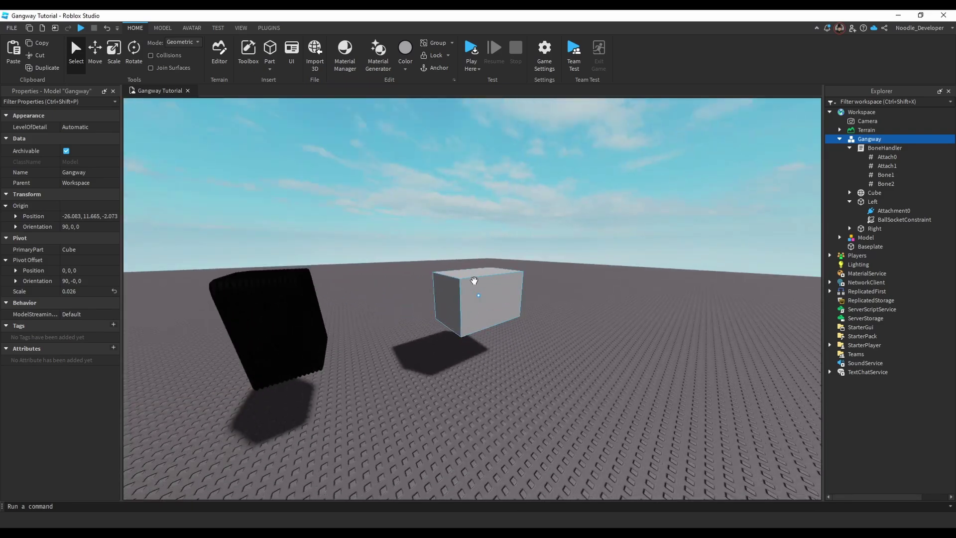
{"action": "scroll", "coordinate": [474, 280], "scroll_direction": "up", "scroll_amount": 2}
{"action": "left_click", "coordinate": [456, 211]}
{"action": "right_click_drag", "start_coordinate": [450, 230], "coordinate": [461, 187]}
{"action": "scroll", "coordinate": [428, 202], "scroll_direction": "down", "scroll_amount": 4}
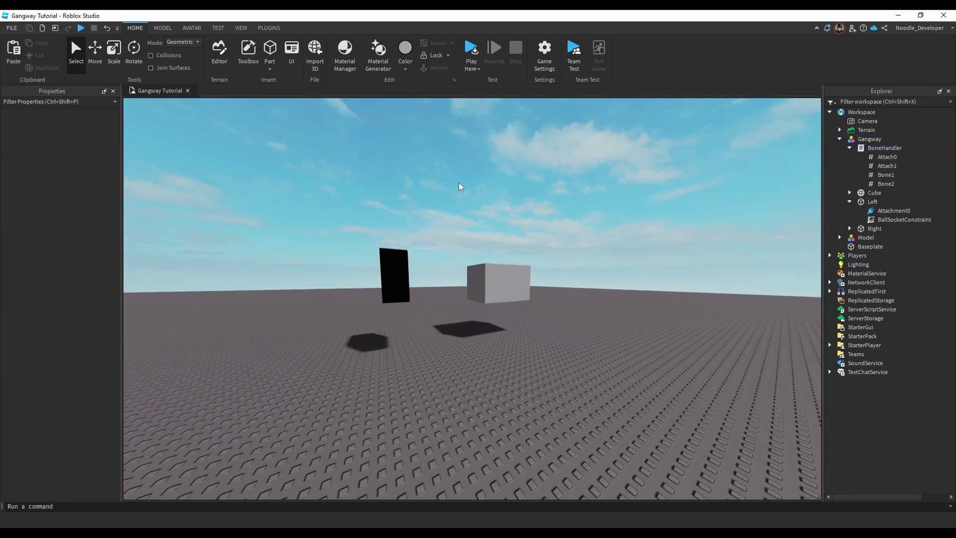
{"action": "scroll", "coordinate": [478, 213], "scroll_direction": "up", "scroll_amount": 3}
{"action": "scroll", "coordinate": [497, 241], "scroll_direction": "down", "scroll_amount": 2}
{"action": "right_click_drag", "start_coordinate": [497, 241], "coordinate": [443, 309]}
{"action": "left_click", "coordinate": [444, 311]}
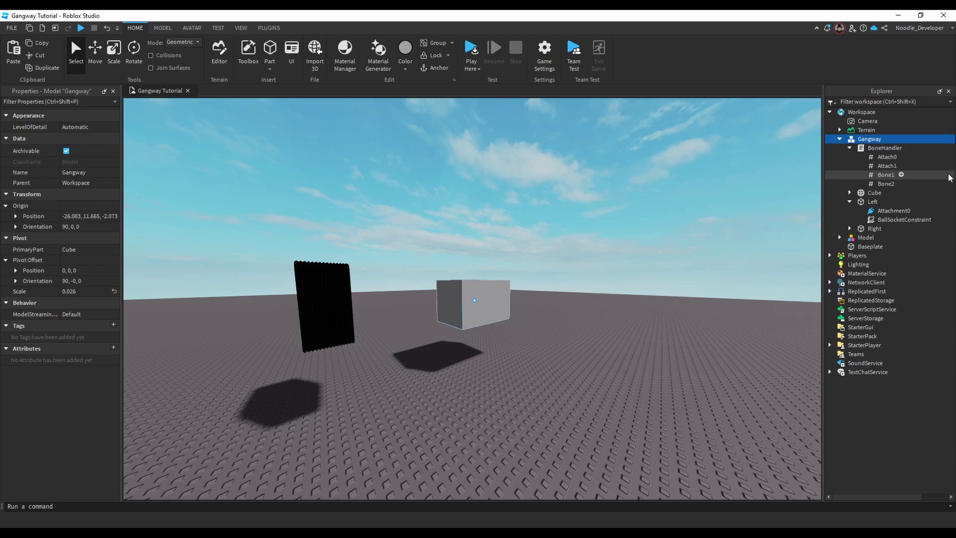
- Look at the BoneHandler script once more and return to the 3D viewport with nothing selected
{"action": "double_click", "coordinate": [884, 148]}
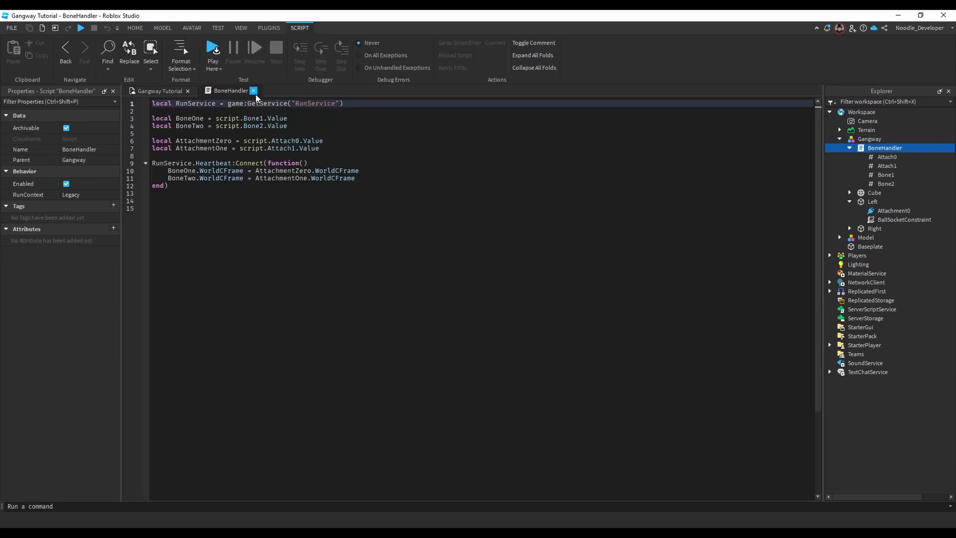
{"action": "left_click", "coordinate": [253, 91]}
{"action": "left_click", "coordinate": [569, 286]}
{"action": "key", "text": "a"}
{"action": "right_click_drag", "start_coordinate": [569, 286], "coordinate": [571, 285]}
{"action": "key", "text": "d"}
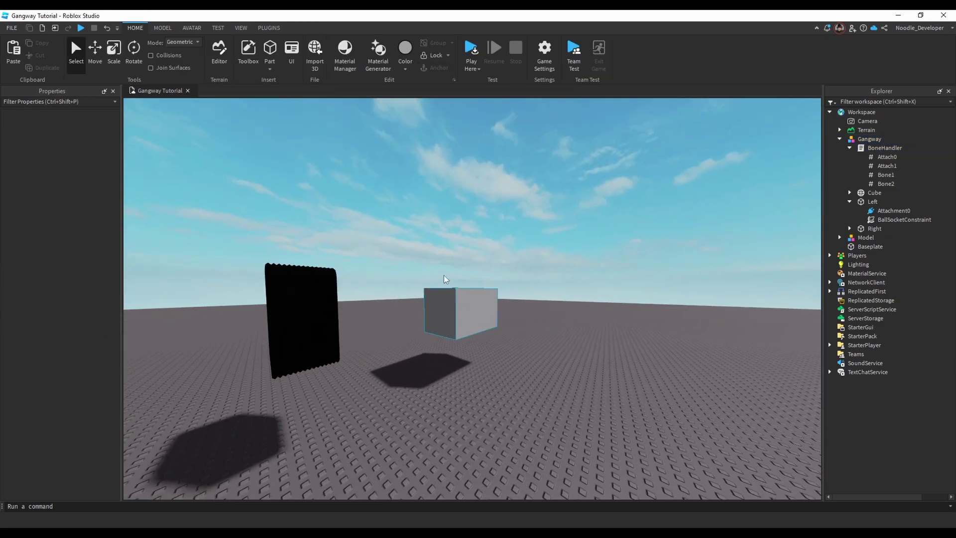
{"action": "key", "text": "a"}
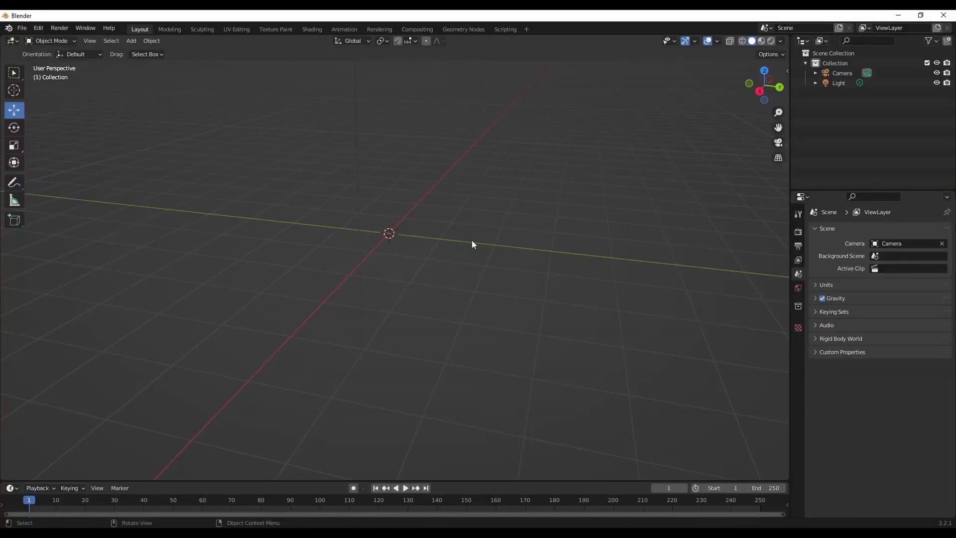
- In Blender, import Gangway_with_brokenbones (2).fbx from the Downloads folder as FBX with the default import settings
{"action": "middle_click_drag", "start_coordinate": [473, 244], "coordinate": [453, 246]}
{"action": "left_click", "coordinate": [22, 27]}
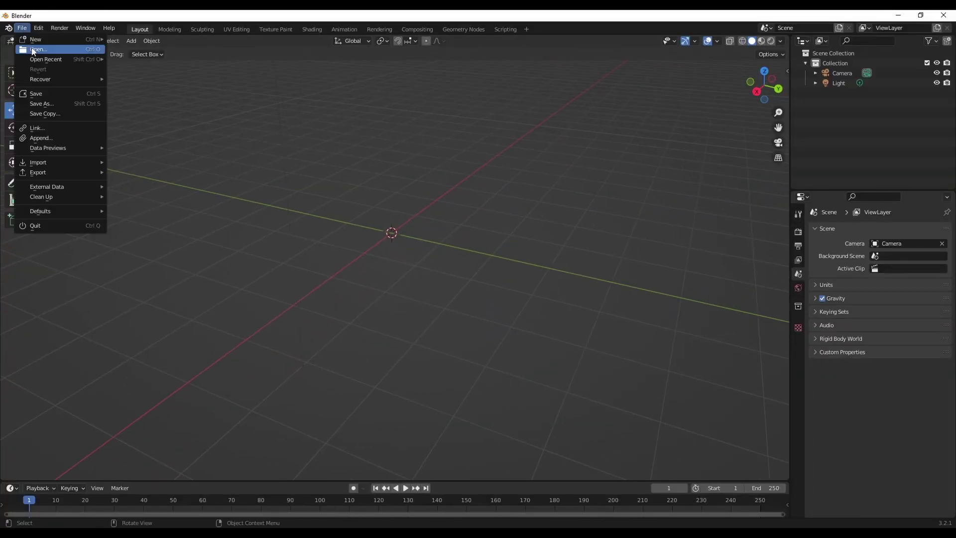
{"action": "mouse_move", "coordinate": [76, 161]}
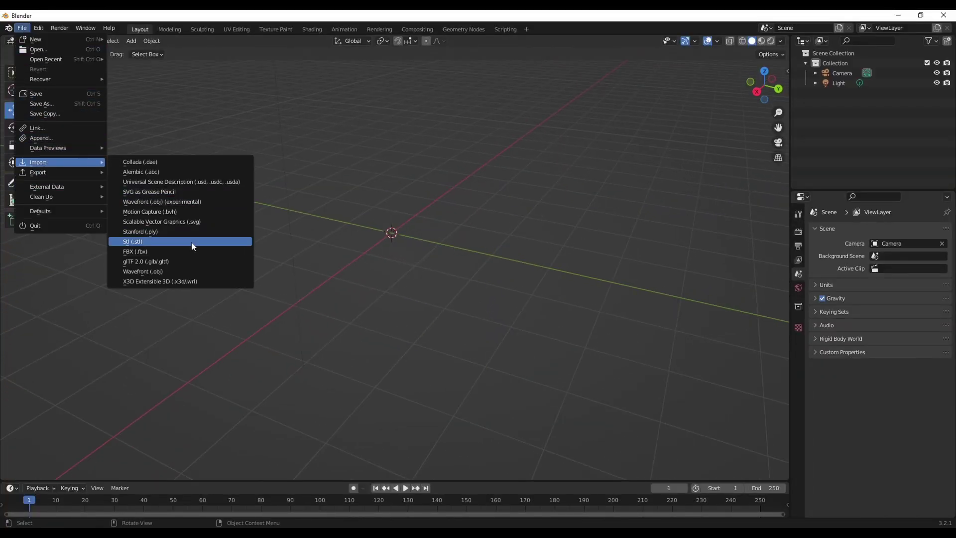
{"action": "left_click", "coordinate": [175, 252]}
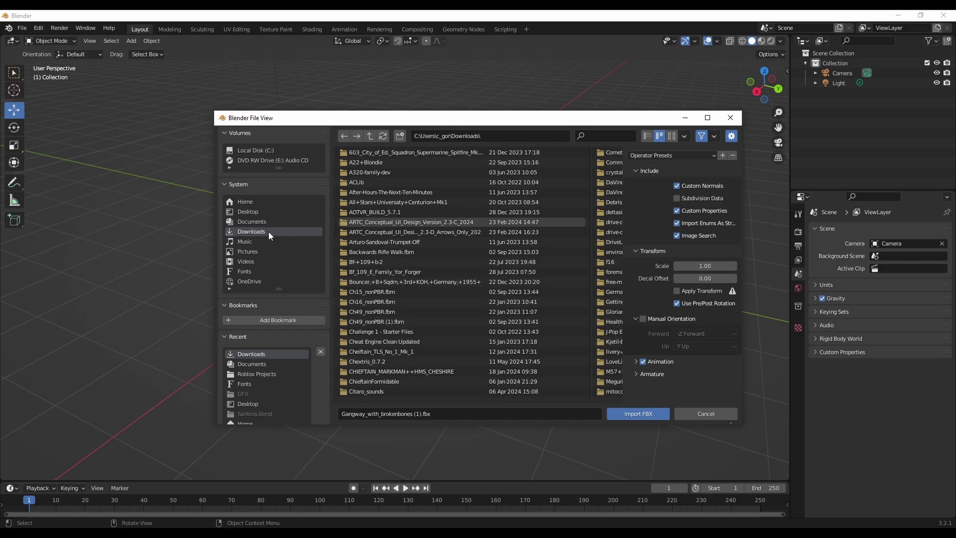
{"action": "left_click_drag", "start_coordinate": [429, 398], "coordinate": [591, 397]}
{"action": "left_click", "coordinate": [514, 363]}
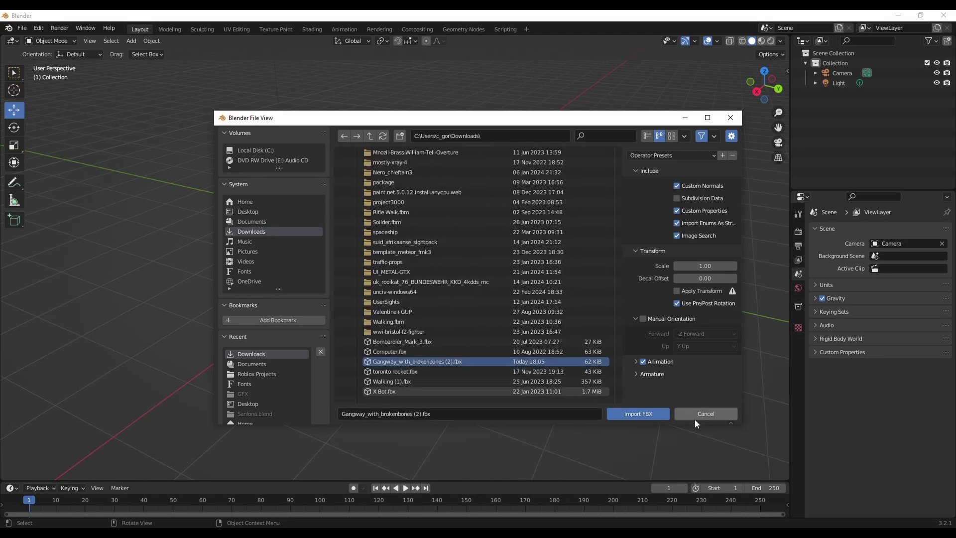
{"action": "left_click", "coordinate": [642, 412]}
{"action": "middle_click_drag", "start_coordinate": [485, 228], "coordinate": [644, 192]}
{"action": "middle_click_drag", "start_coordinate": [459, 166], "coordinate": [479, 186]}
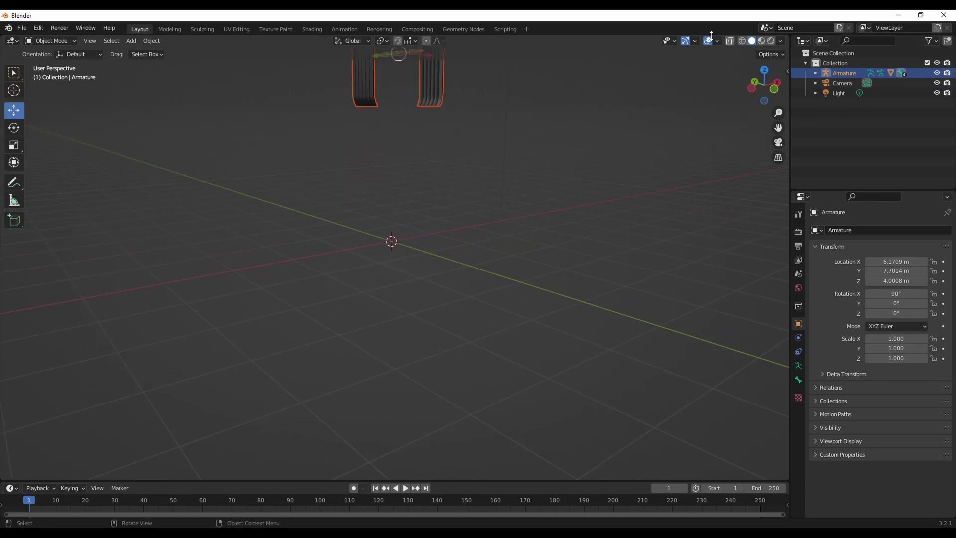
{"action": "left_click", "coordinate": [76, 40]}
{"action": "right_click", "coordinate": [356, 85]}
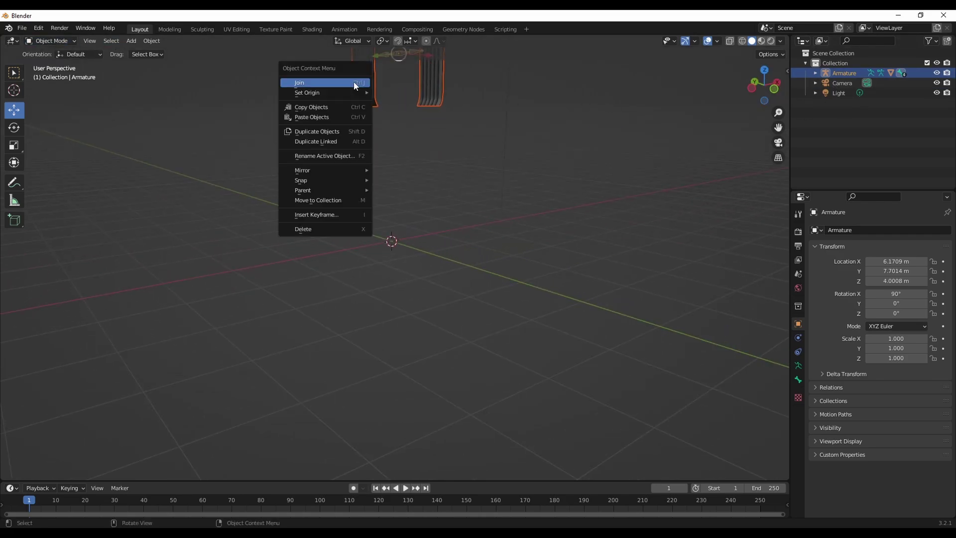
{"action": "left_click_drag", "start_coordinate": [760, 104], "coordinate": [771, 101]}
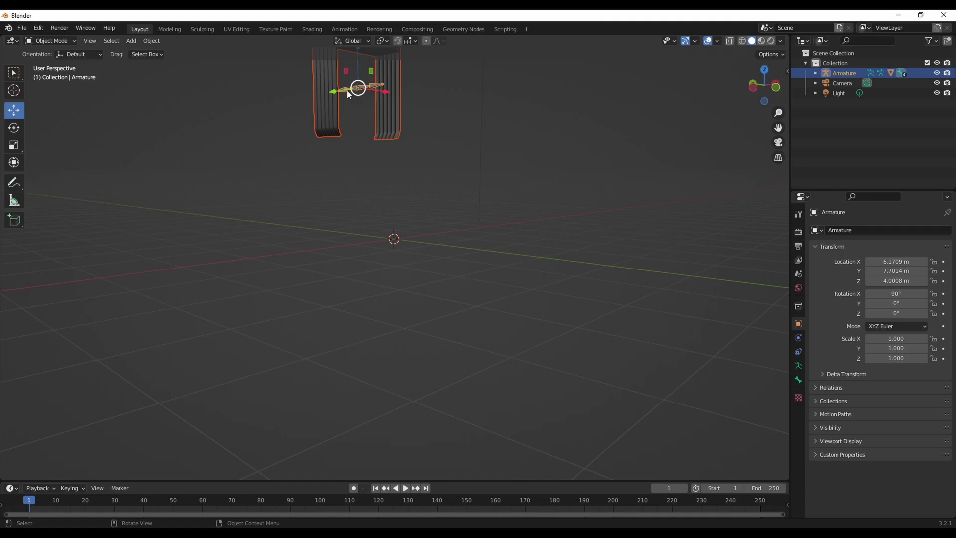
- Move the imported armature near the world origin, to about X 0.02 m, Y 0.93 m and Z -0.02 m
{"action": "left_click_drag", "start_coordinate": [334, 93], "coordinate": [510, 75]}
{"action": "middle_click_drag", "start_coordinate": [513, 94], "coordinate": [408, 130]}
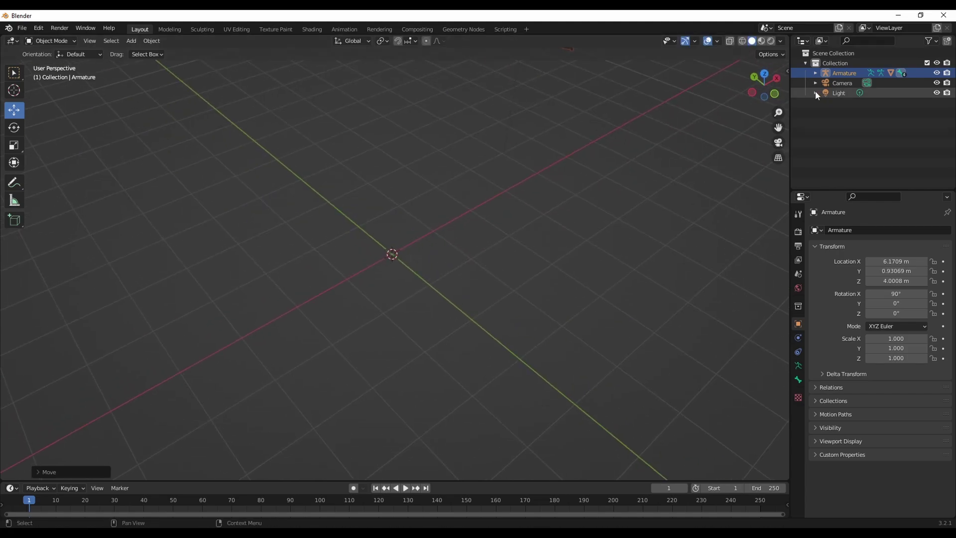
{"action": "left_click", "coordinate": [753, 92]}
{"action": "middle_click_drag", "start_coordinate": [575, 244], "coordinate": [547, 350], "text": "shift"}
{"action": "middle_click_drag", "start_coordinate": [670, 115], "coordinate": [657, 154], "text": "shift"}
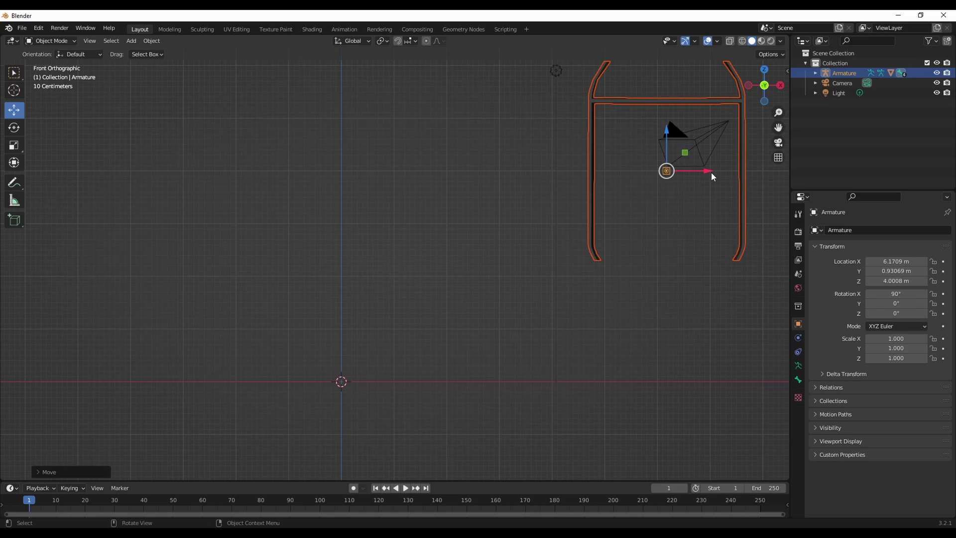
{"action": "left_click_drag", "start_coordinate": [709, 171], "coordinate": [380, 162]}
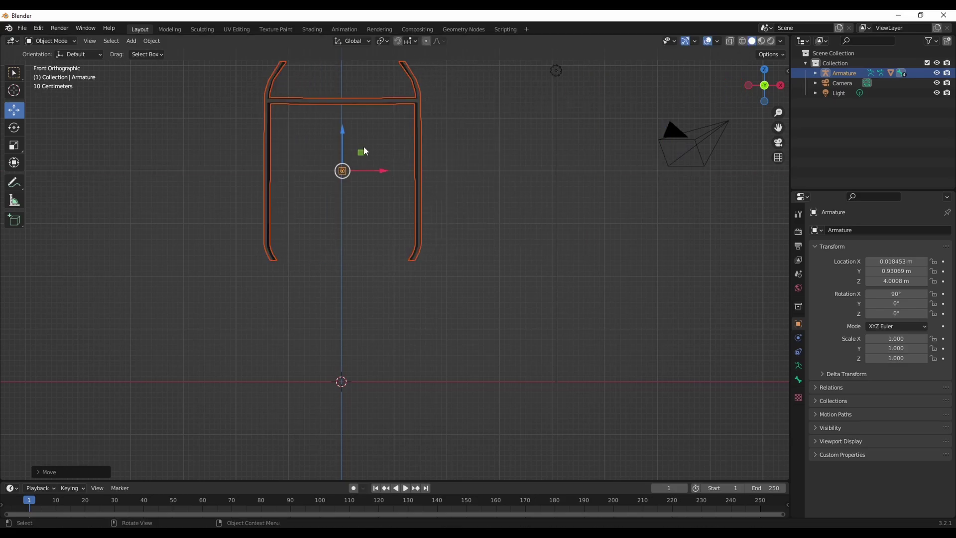
{"action": "left_click_drag", "start_coordinate": [342, 137], "coordinate": [367, 349]}
{"action": "middle_click_drag", "start_coordinate": [395, 311], "coordinate": [330, 350]}
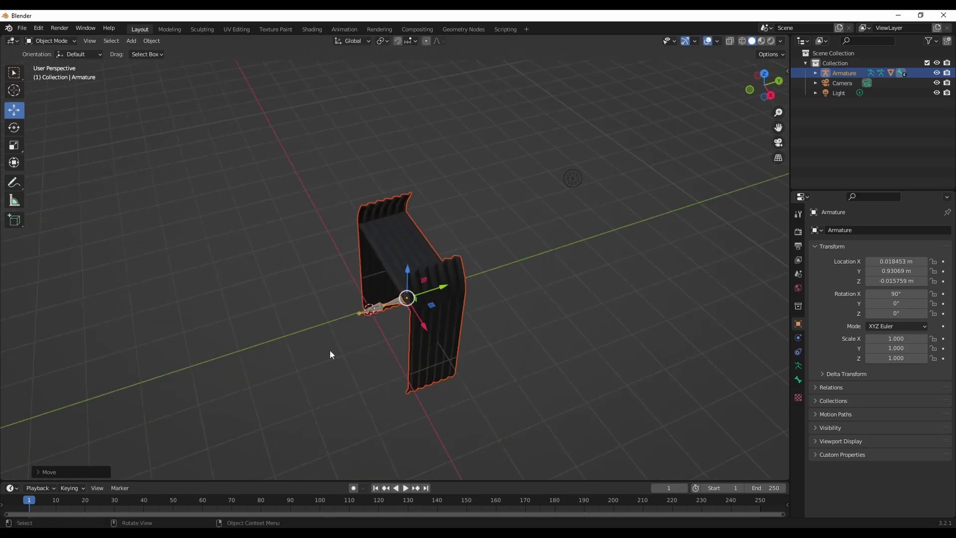
- Put the armature in Pose Mode and select its Bone_end bone
{"action": "left_click", "coordinate": [329, 349]}
{"action": "middle_click_drag", "start_coordinate": [513, 257], "coordinate": [473, 336]}
{"action": "left_click", "coordinate": [53, 77]}
{"action": "left_click", "coordinate": [374, 326]}
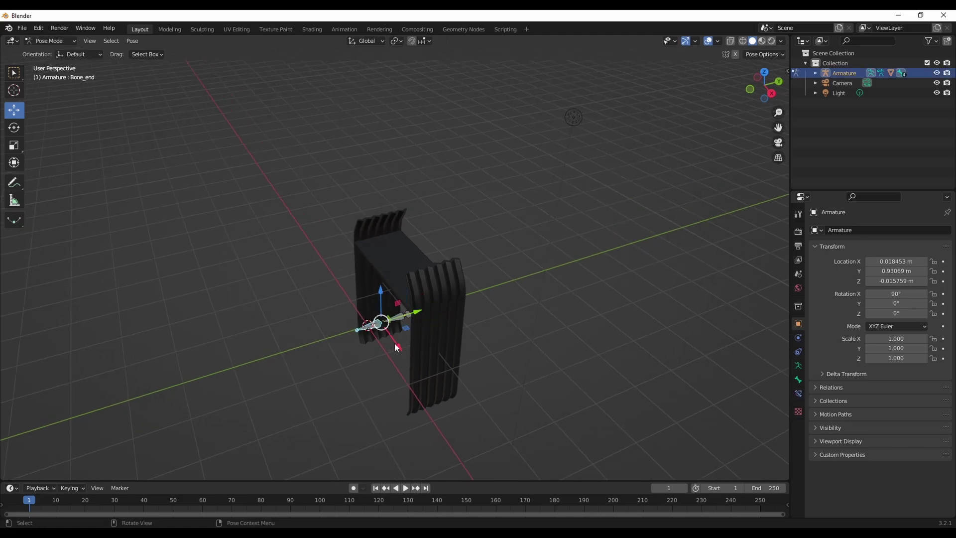
- Try moving the armature's bones and rotating the middle bone to test how the gangway mesh follows
{"action": "left_click_drag", "start_coordinate": [402, 318], "coordinate": [406, 318]}
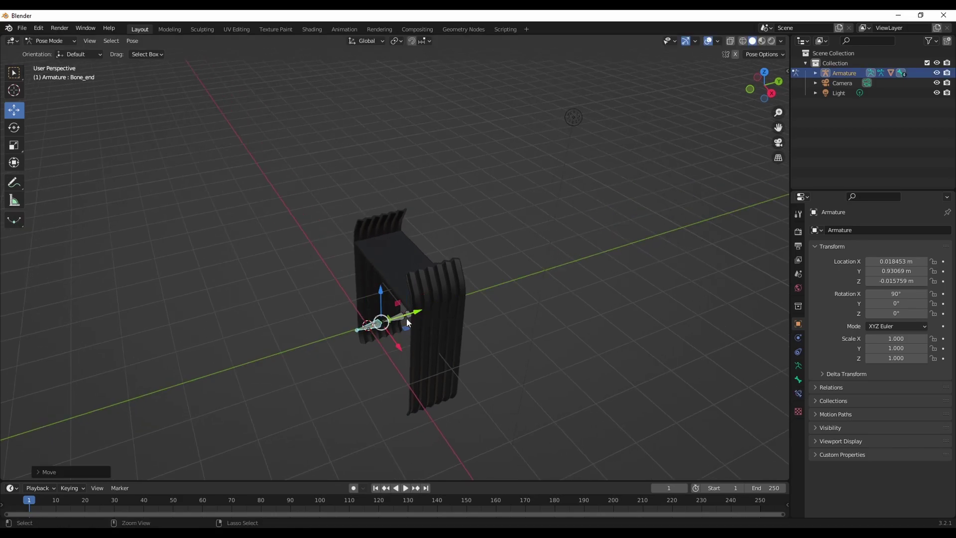
{"action": "middle_click_drag", "start_coordinate": [439, 325], "coordinate": [399, 349]}
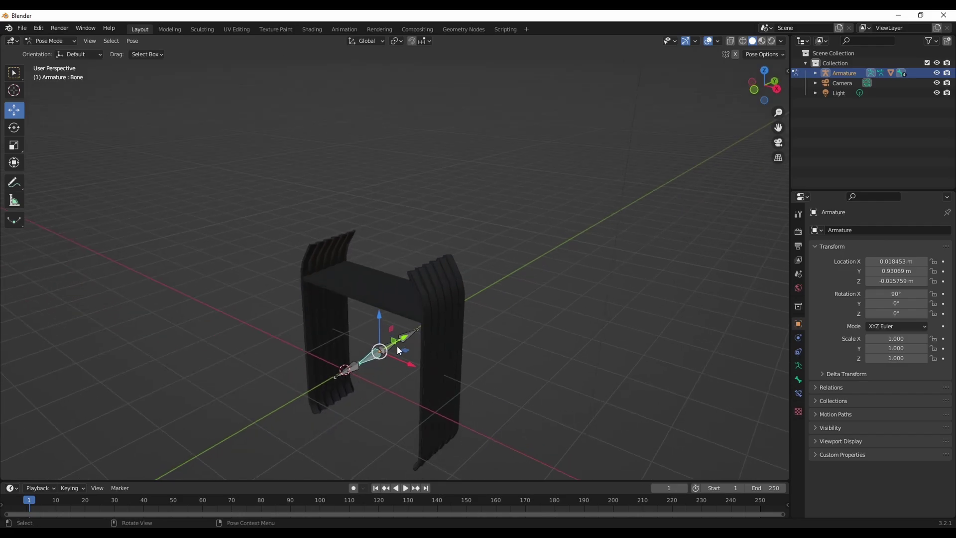
{"action": "mouse_move", "coordinate": [403, 342]}
{"action": "left_mouse_down"}
{"action": "mouse_move", "coordinate": [371, 361]}
{"action": "mouse_move", "coordinate": [398, 348]}
{"action": "left_mouse_up"}
{"action": "middle_click_drag", "start_coordinate": [475, 363], "coordinate": [499, 401]}
{"action": "key", "text": "r"}
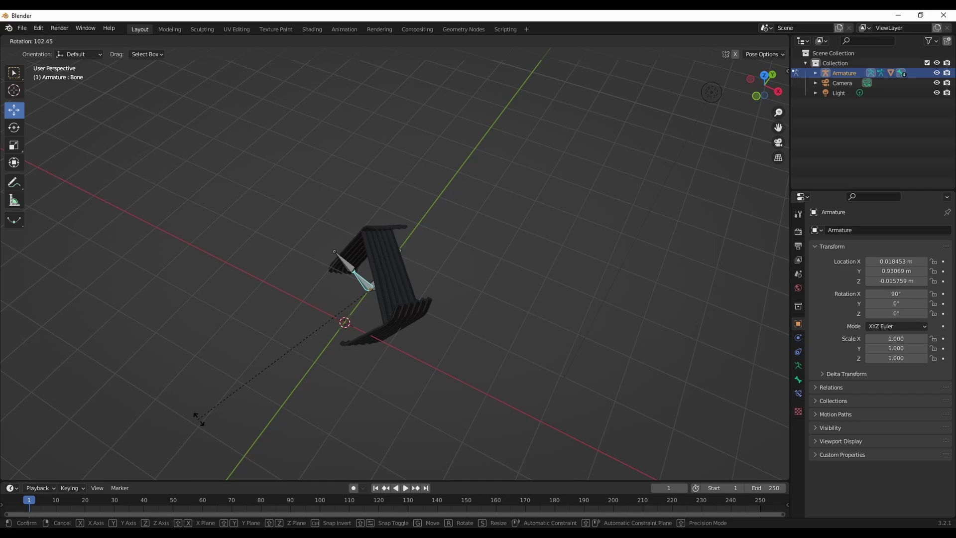
{"action": "right_click", "coordinate": [572, 302]}
{"action": "middle_click_drag", "start_coordinate": [573, 299], "coordinate": [612, 244]}
{"action": "key", "text": "ctrl+z"}
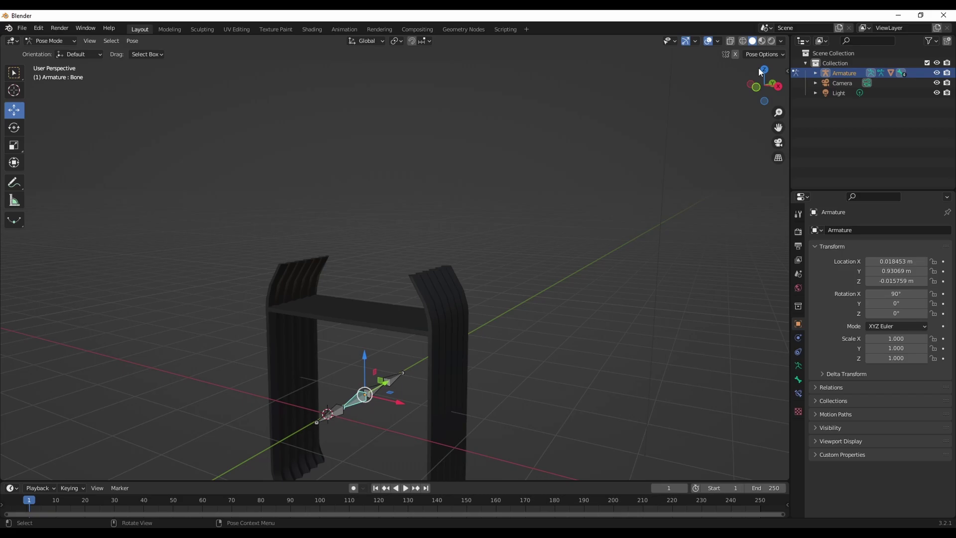
- In Edit Mode, delete the armature's two outer end bones that stick out beyond the front and back of the gangway mesh
{"action": "left_click", "coordinate": [779, 86]}
{"action": "middle_click_drag", "start_coordinate": [505, 378], "coordinate": [512, 230], "text": "shift"}
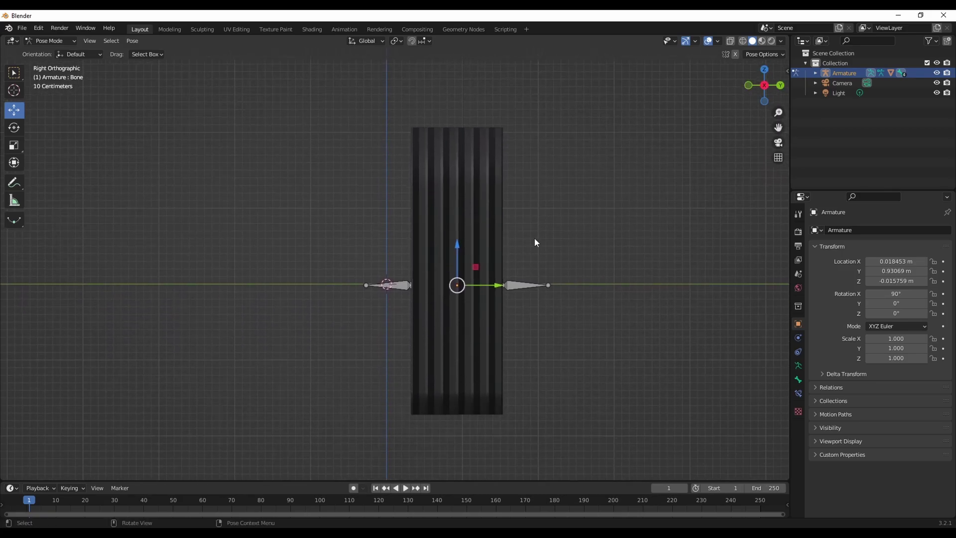
{"action": "left_click", "coordinate": [533, 238]}
{"action": "left_click", "coordinate": [389, 286]}
{"action": "left_click", "coordinate": [529, 286], "text": "shift"}
{"action": "left_click", "coordinate": [50, 41]}
{"action": "left_click", "coordinate": [53, 63]}
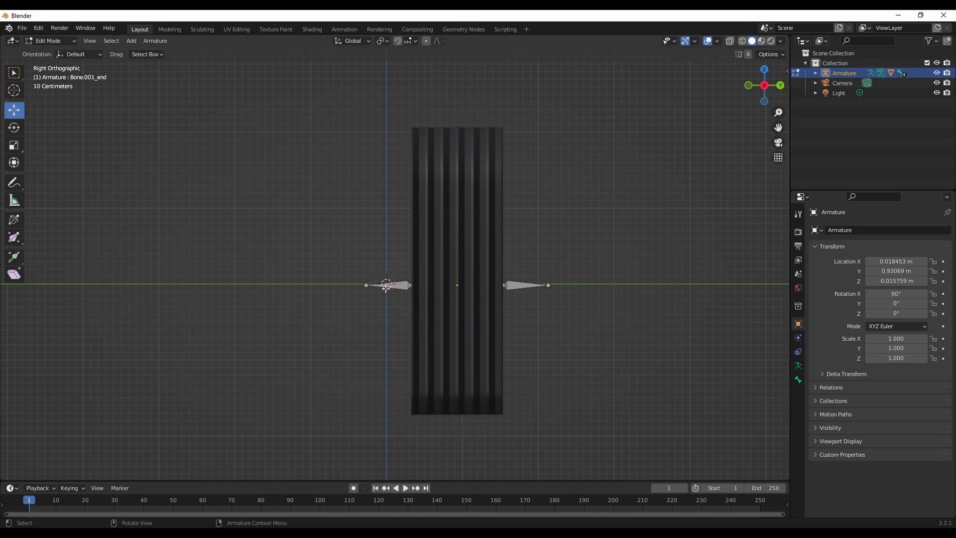
{"action": "left_click", "coordinate": [521, 285], "text": "shift"}
{"action": "key", "text": "x"}
{"action": "left_click", "coordinate": [521, 285]}
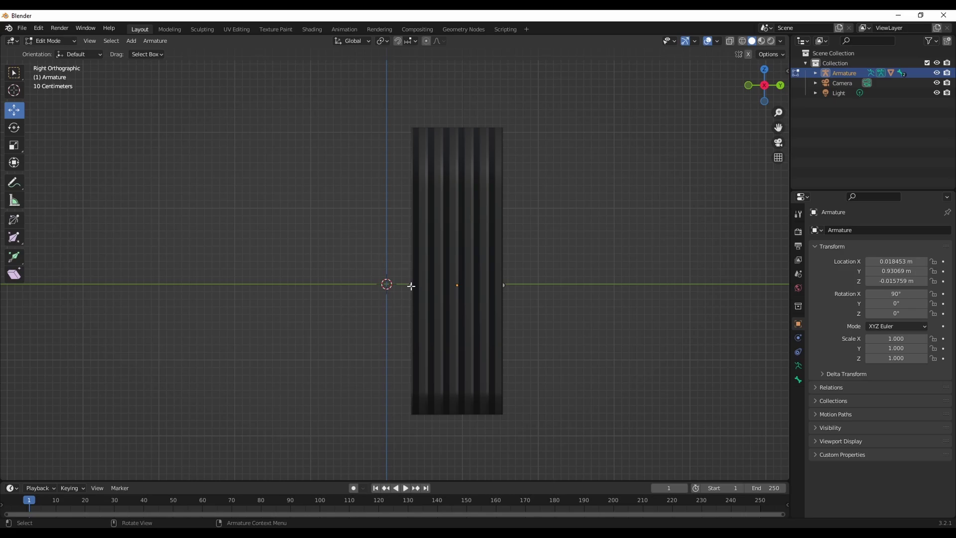
- Examine the armature's remaining bones inside the gangway mesh from several angles and from both sides
{"action": "middle_click_drag", "start_coordinate": [411, 285], "coordinate": [439, 259]}
{"action": "middle_click_drag", "start_coordinate": [382, 282], "coordinate": [325, 269]}
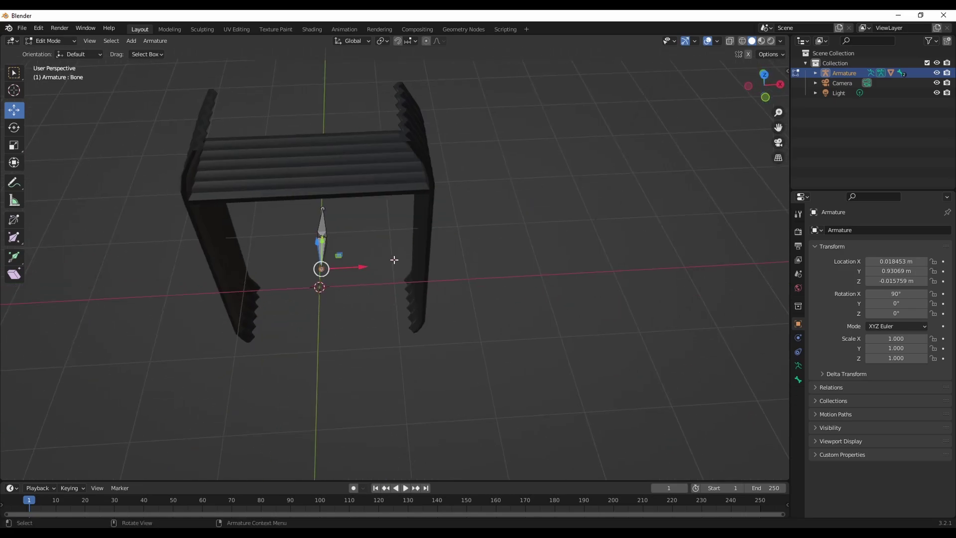
{"action": "middle_click_drag", "start_coordinate": [394, 259], "coordinate": [501, 211]}
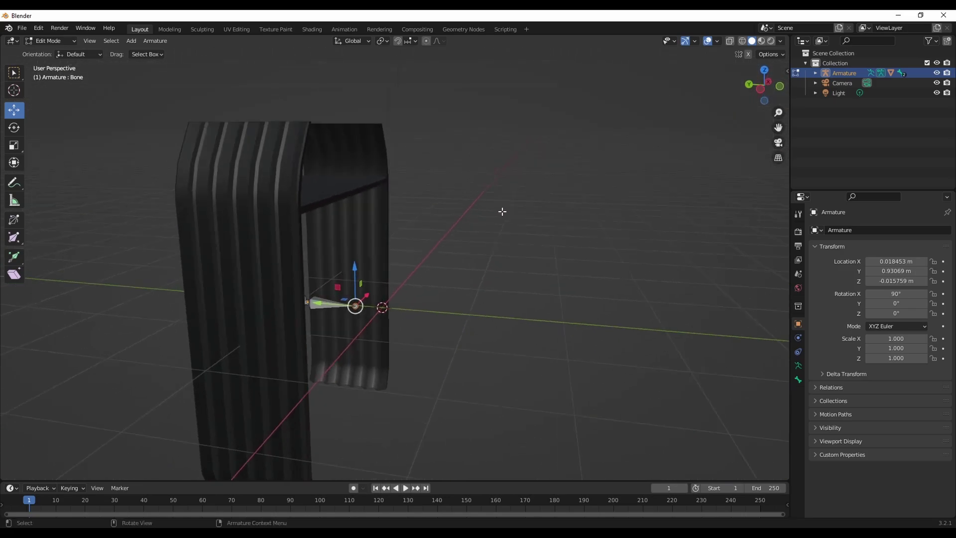
{"action": "left_click", "coordinate": [768, 82]}
{"action": "left_click", "coordinate": [750, 86]}
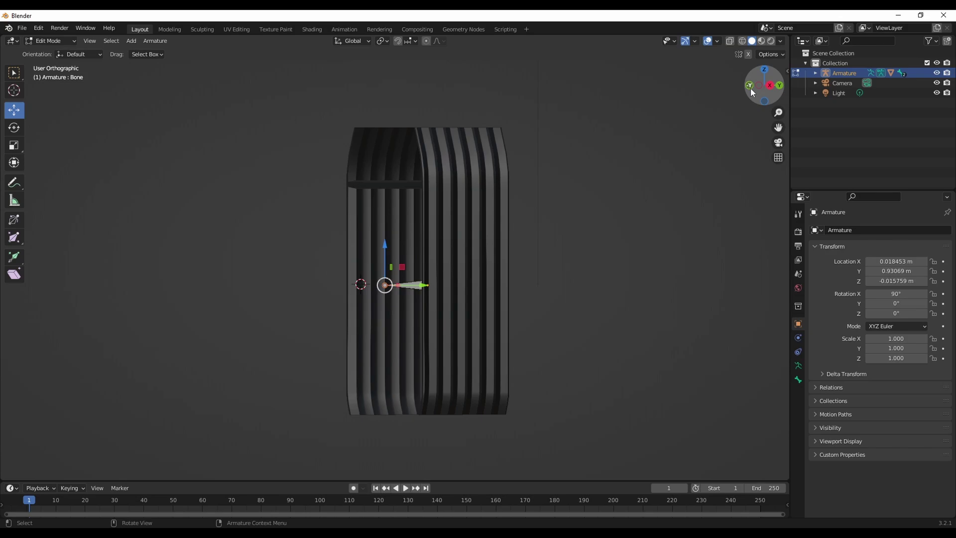
{"action": "left_click", "coordinate": [780, 85]}
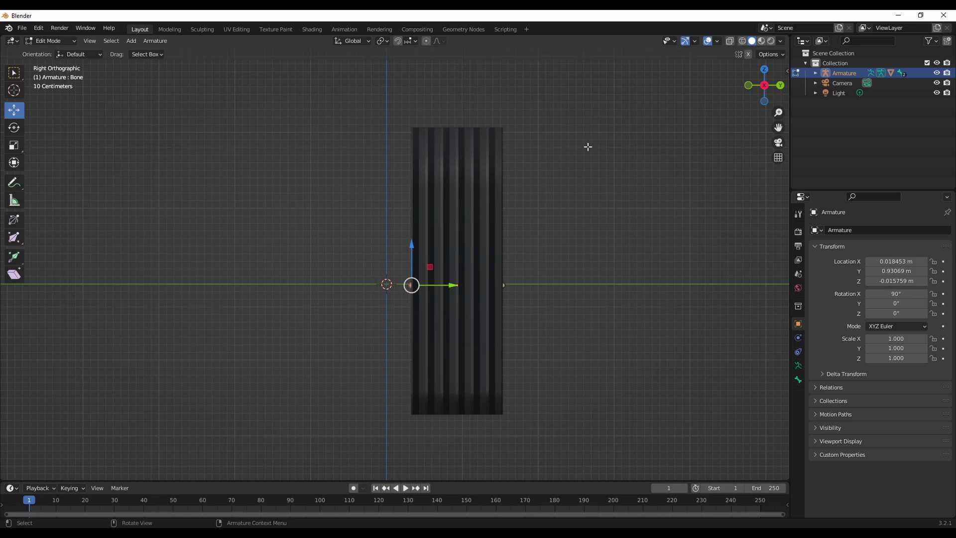
{"action": "middle_click_drag", "start_coordinate": [598, 168], "coordinate": [569, 149], "text": "shift"}
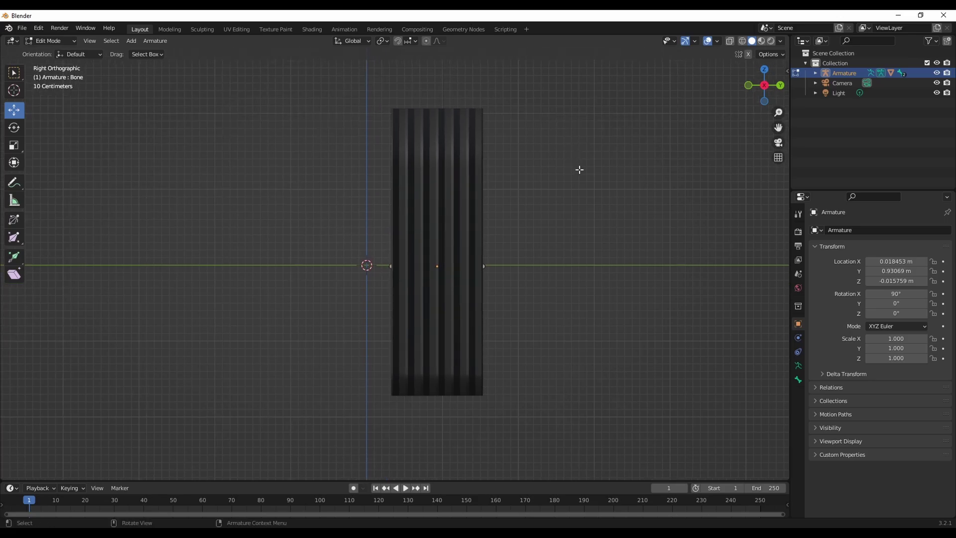
{"action": "left_click", "coordinate": [764, 85]}
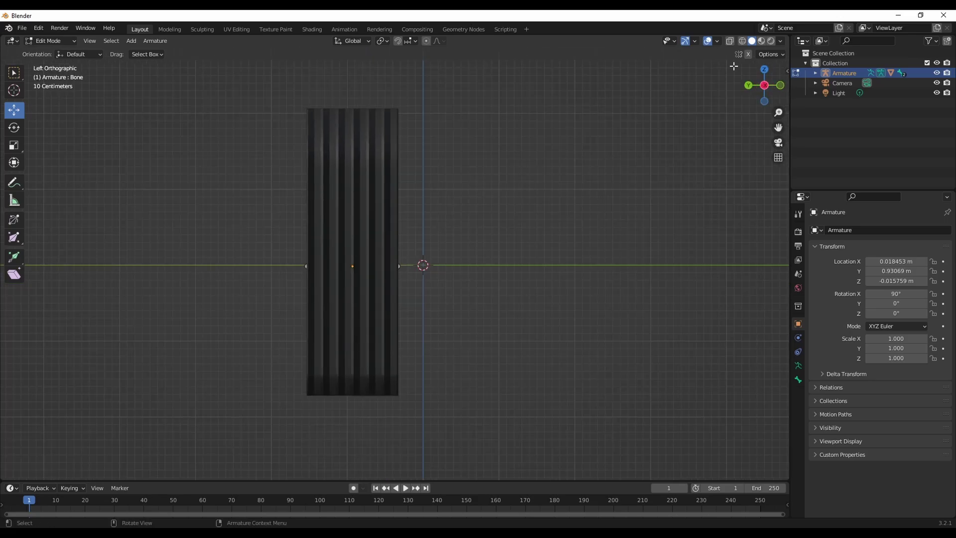
{"action": "left_click", "coordinate": [765, 87]}
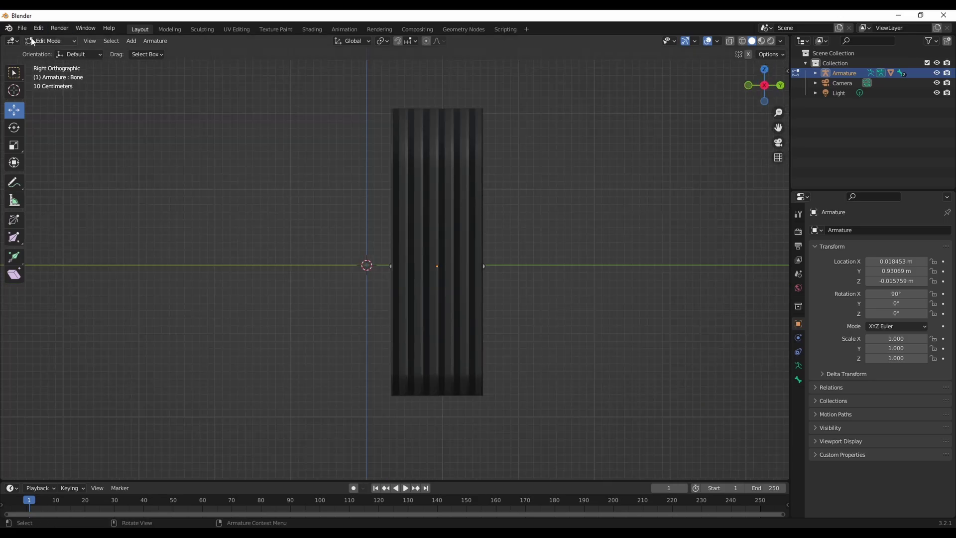
- Return to Object Mode, select the gangway mesh and put it in Weight Paint mode
{"action": "left_click", "coordinate": [56, 52]}
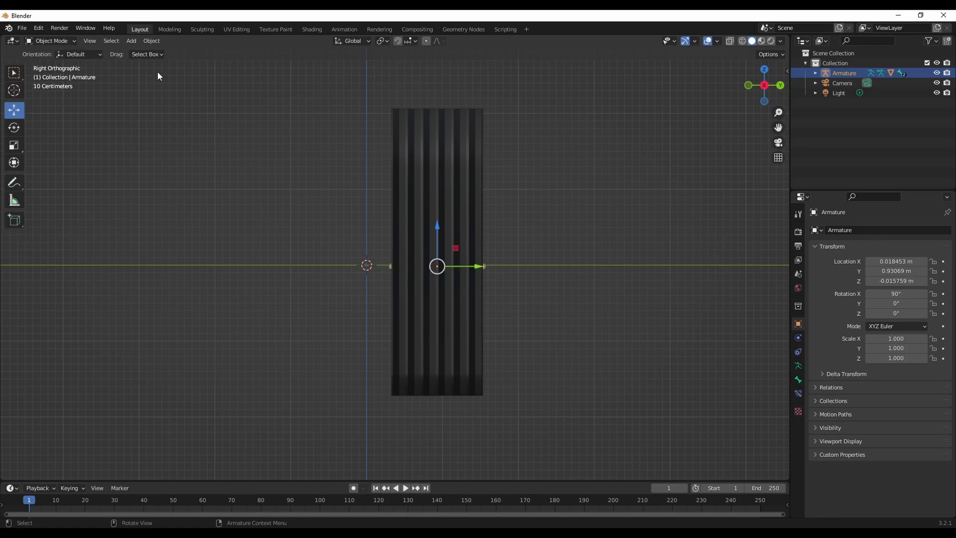
{"action": "left_click", "coordinate": [414, 179]}
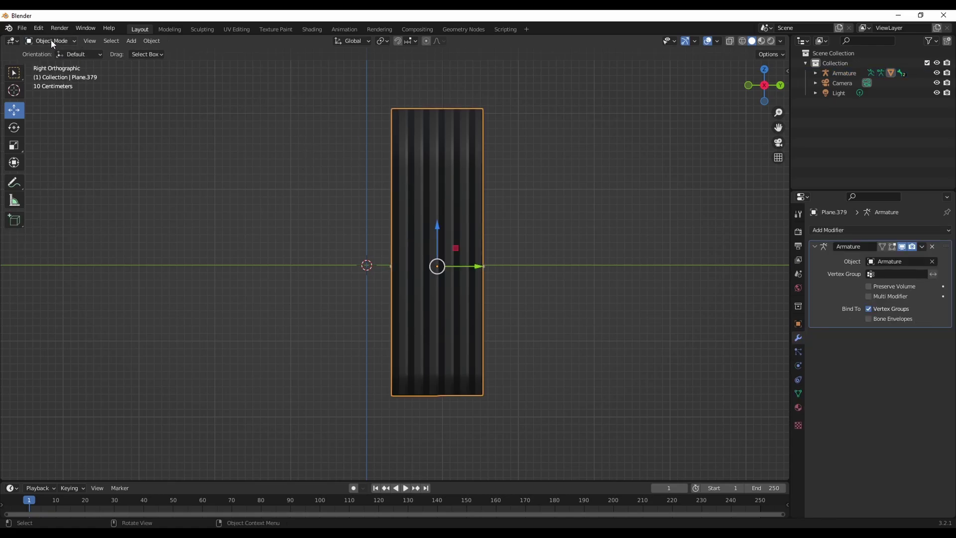
{"action": "middle_click_drag", "start_coordinate": [393, 231], "coordinate": [368, 229]}
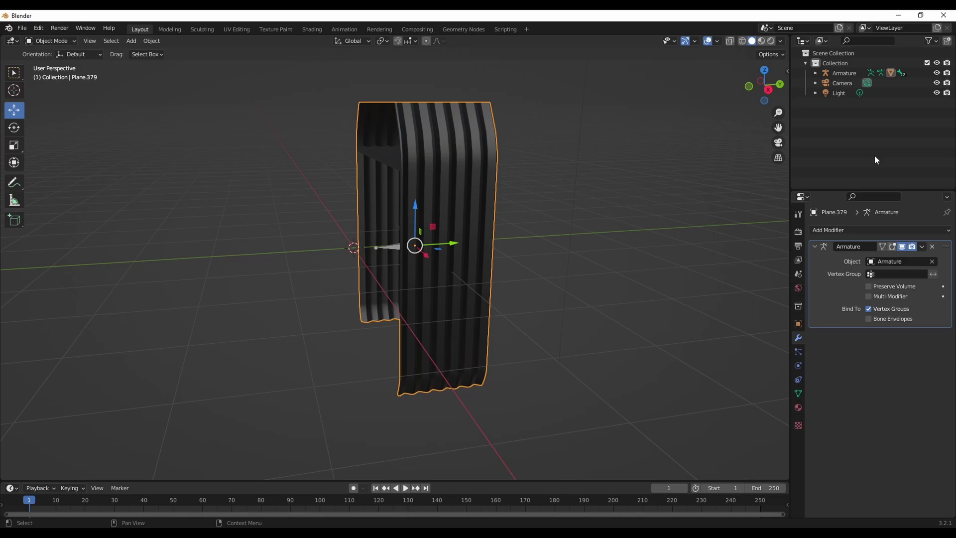
{"action": "left_click", "coordinate": [768, 90]}
{"action": "left_click", "coordinate": [48, 41]}
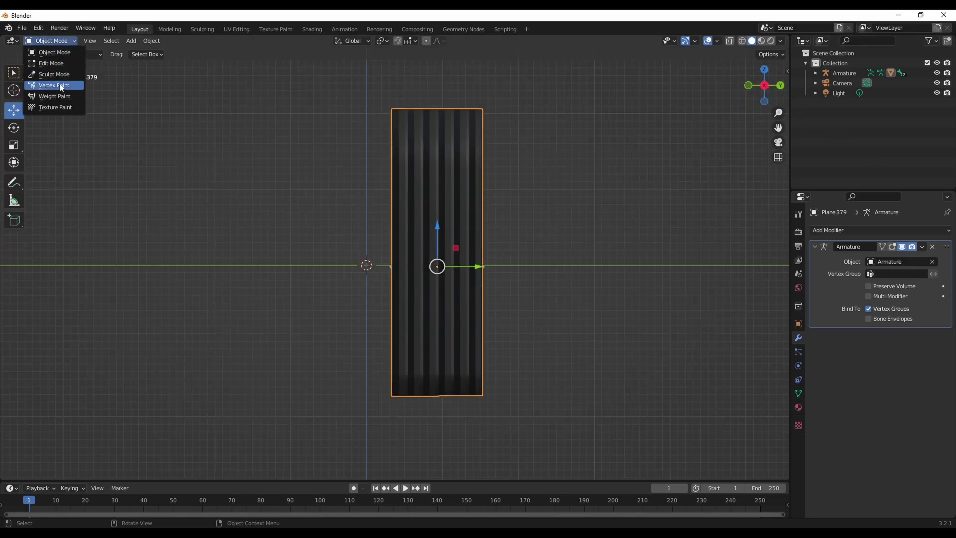
{"action": "left_click", "coordinate": [63, 96]}
- Paint zero weight over parts of the gangway mesh with the Draw brush at radius 94 px and strength 1.000
{"action": "middle_click_drag", "start_coordinate": [504, 165], "coordinate": [546, 205]}
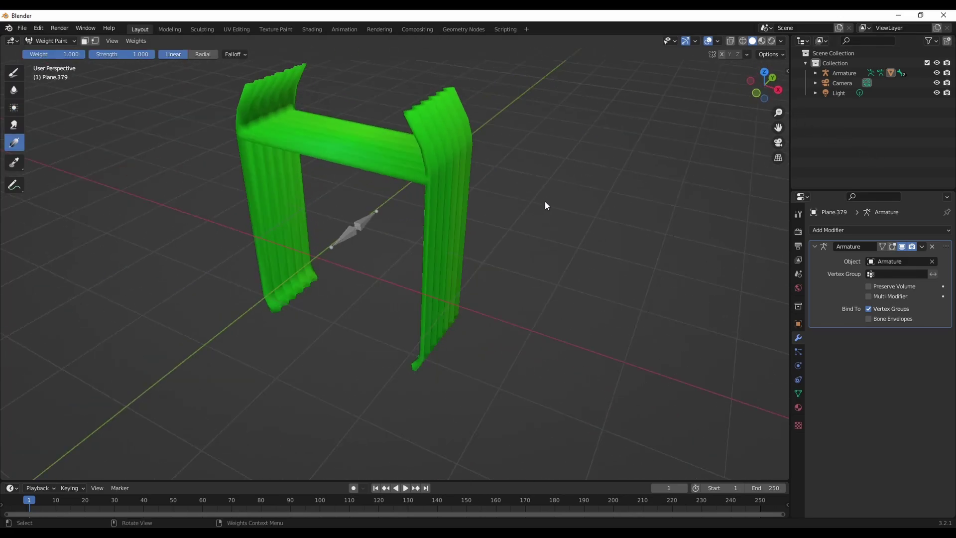
{"action": "mouse_move", "coordinate": [416, 192]}
{"action": "middle_mouse_down"}
{"action": "mouse_move", "coordinate": [438, 145]}
{"action": "mouse_move", "coordinate": [324, 132]}
{"action": "middle_mouse_up"}
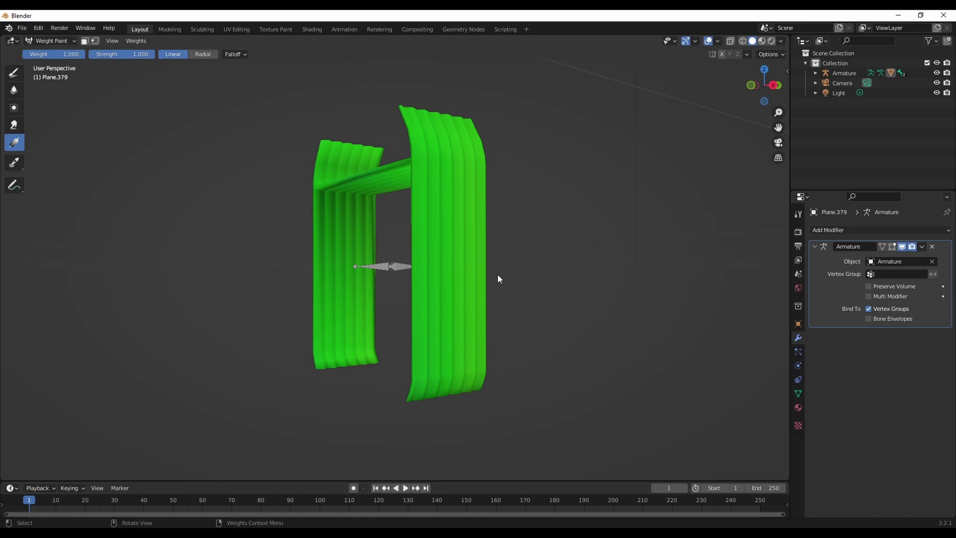
{"action": "middle_click_drag", "start_coordinate": [499, 279], "coordinate": [583, 211]}
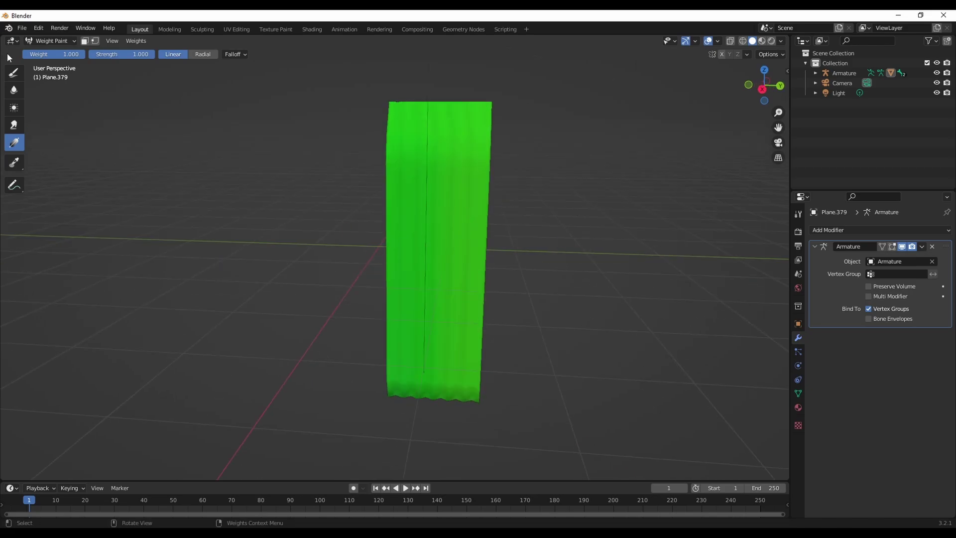
{"action": "left_click", "coordinate": [14, 72]}
{"action": "middle_click_drag", "start_coordinate": [289, 114], "coordinate": [199, 88]}
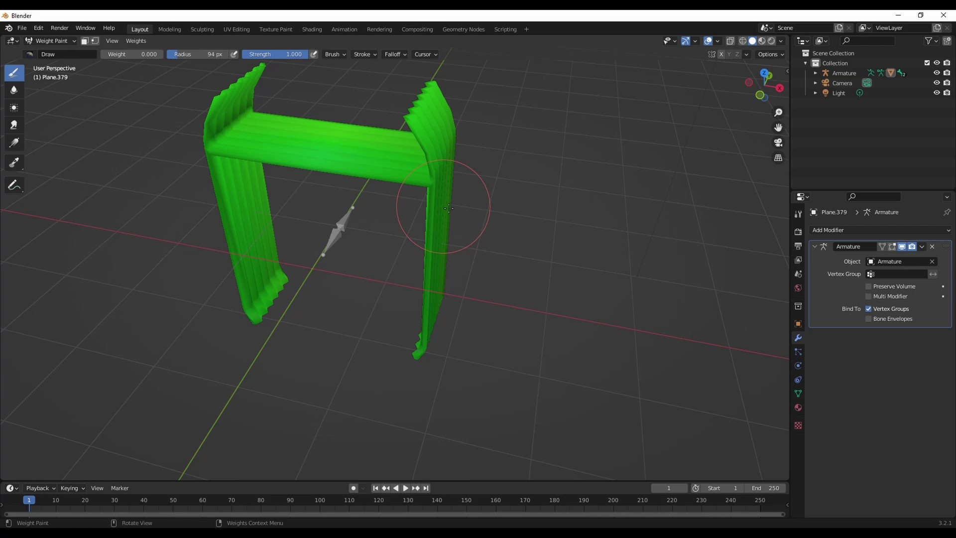
{"action": "mouse_move", "coordinate": [448, 208]}
{"action": "left_mouse_down"}
{"action": "mouse_move", "coordinate": [473, 149]}
{"action": "mouse_move", "coordinate": [352, 107]}
{"action": "mouse_move", "coordinate": [469, 149]}
{"action": "mouse_move", "coordinate": [235, 84]}
{"action": "mouse_move", "coordinate": [289, 100]}
{"action": "mouse_move", "coordinate": [229, 102]}
{"action": "mouse_move", "coordinate": [509, 181]}
{"action": "left_mouse_up"}
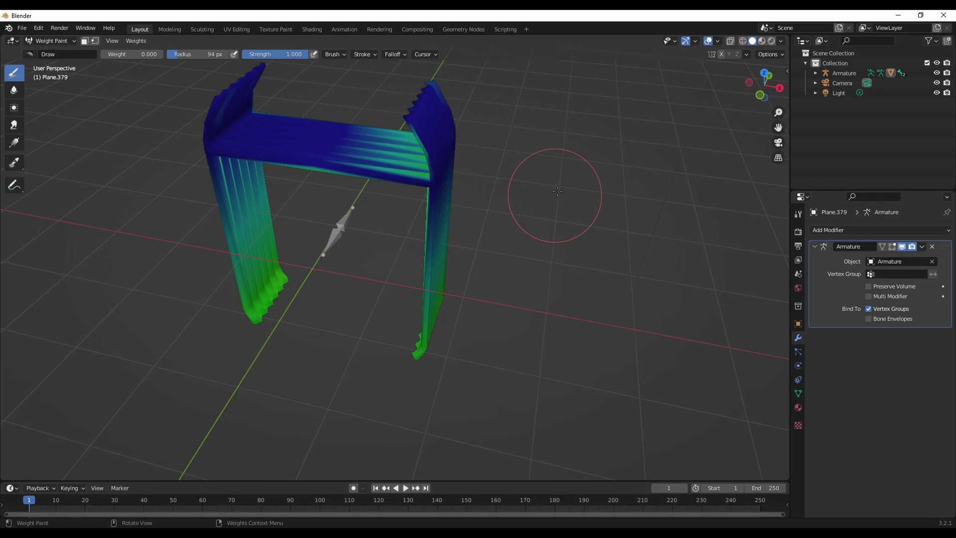
{"action": "middle_click_drag", "start_coordinate": [277, 159], "coordinate": [326, 198]}
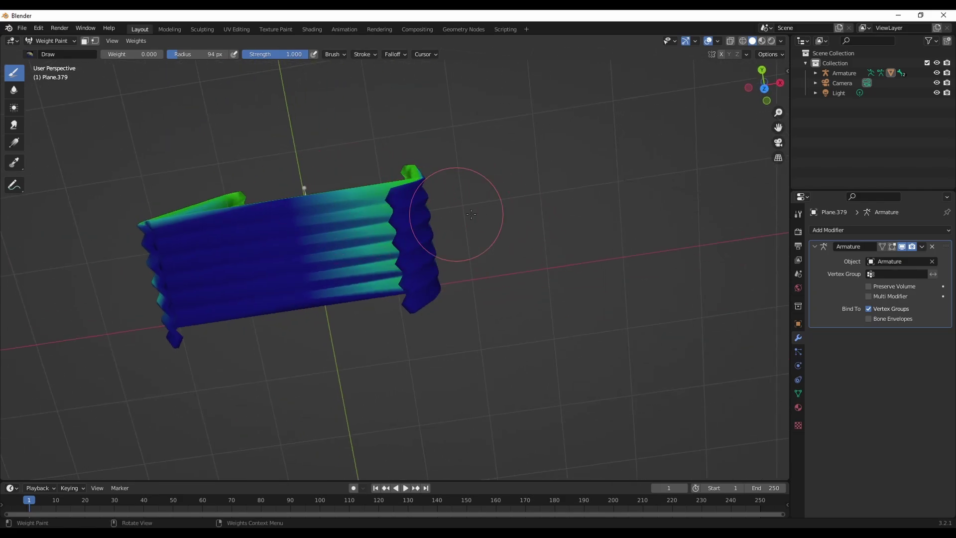
{"action": "left_click_drag", "start_coordinate": [470, 215], "coordinate": [365, 233]}
{"action": "middle_click_drag", "start_coordinate": [365, 233], "coordinate": [311, 100]}
{"action": "mouse_move", "coordinate": [405, 243]}
{"action": "left_mouse_down"}
{"action": "mouse_move", "coordinate": [468, 232]}
{"action": "mouse_move", "coordinate": [337, 351]}
{"action": "mouse_move", "coordinate": [368, 326]}
{"action": "left_mouse_up"}
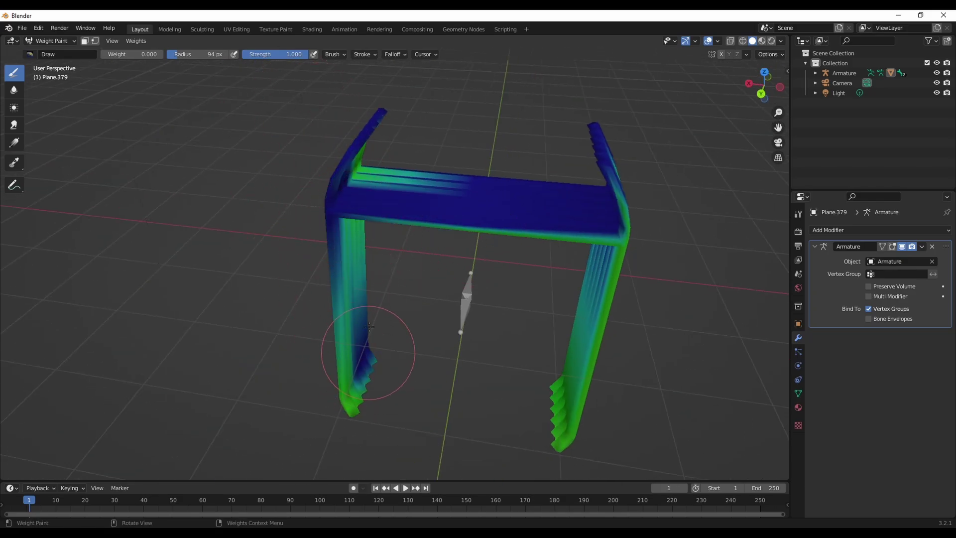
{"action": "middle_click_drag", "start_coordinate": [352, 249], "coordinate": [122, 52]}
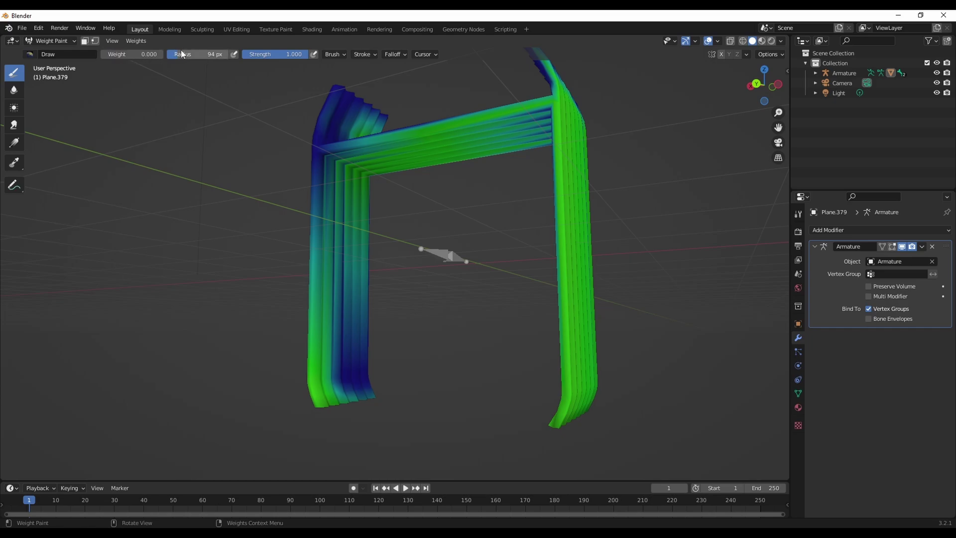
- Enlarge the Draw brush to a 316 px radius and paint the rest of the gangway mesh with zero weight from all sides
{"action": "mouse_move", "coordinate": [347, 155]}
{"action": "left_mouse_down"}
{"action": "mouse_move", "coordinate": [309, 174]}
{"action": "mouse_move", "coordinate": [277, 310]}
{"action": "mouse_move", "coordinate": [324, 365]}
{"action": "mouse_move", "coordinate": [317, 297]}
{"action": "left_mouse_up"}
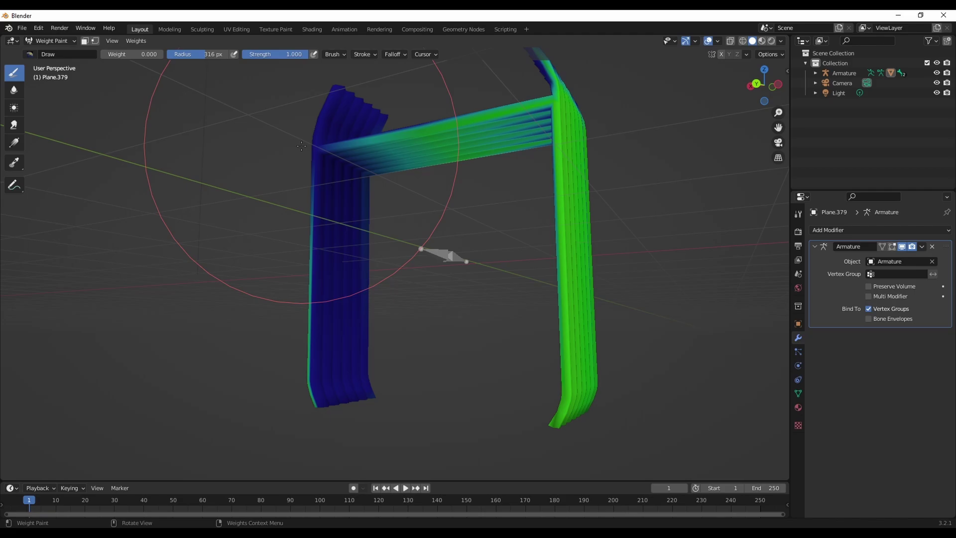
{"action": "mouse_move", "coordinate": [324, 160]}
{"action": "left_mouse_down"}
{"action": "mouse_move", "coordinate": [280, 187]}
{"action": "mouse_move", "coordinate": [584, 216]}
{"action": "mouse_move", "coordinate": [548, 194]}
{"action": "mouse_move", "coordinate": [541, 387]}
{"action": "mouse_move", "coordinate": [612, 413]}
{"action": "left_mouse_up"}
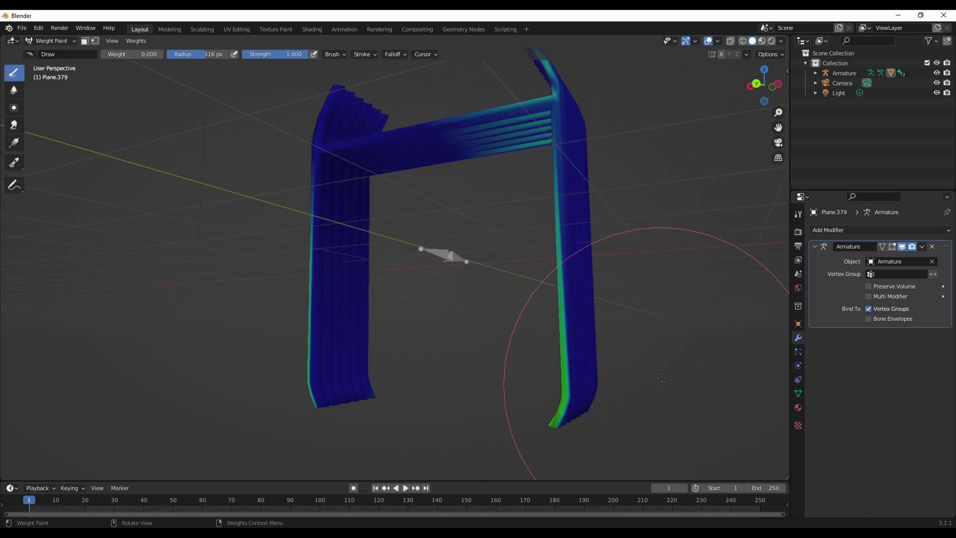
{"action": "left_click", "coordinate": [778, 85]}
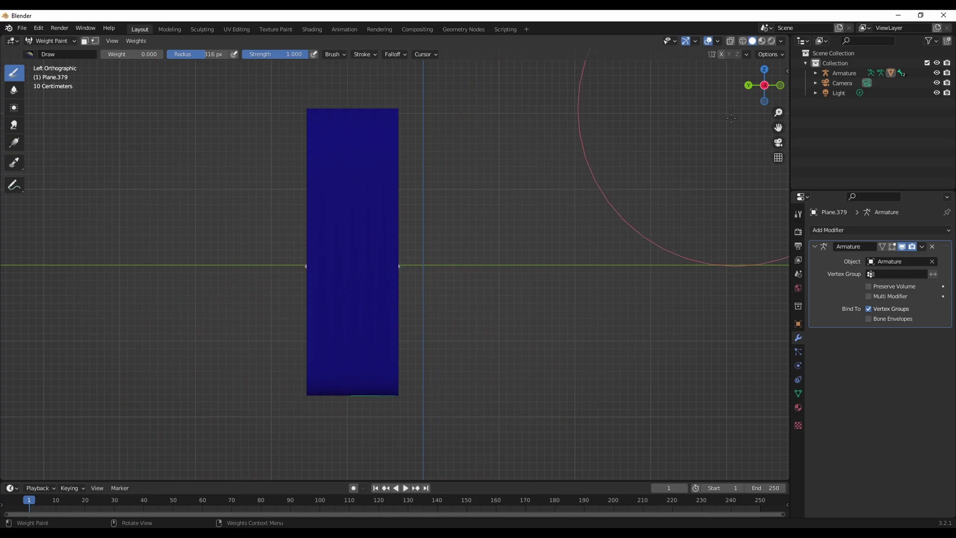
{"action": "left_click", "coordinate": [764, 101]}
{"action": "mouse_move", "coordinate": [342, 291]}
{"action": "left_mouse_down"}
{"action": "mouse_move", "coordinate": [316, 330]}
{"action": "mouse_move", "coordinate": [431, 355]}
{"action": "mouse_move", "coordinate": [418, 394]}
{"action": "mouse_move", "coordinate": [231, 343]}
{"action": "left_mouse_up"}
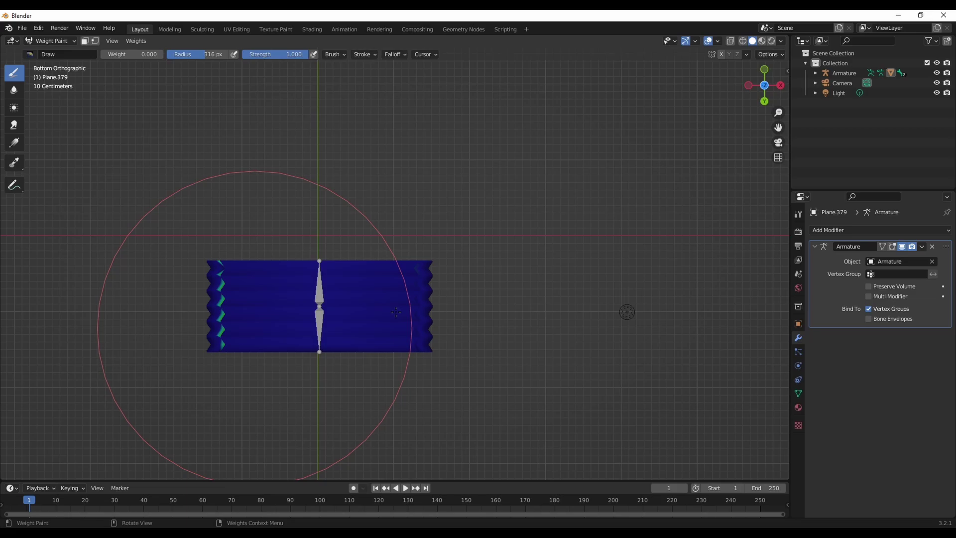
{"action": "left_click", "coordinate": [779, 86]}
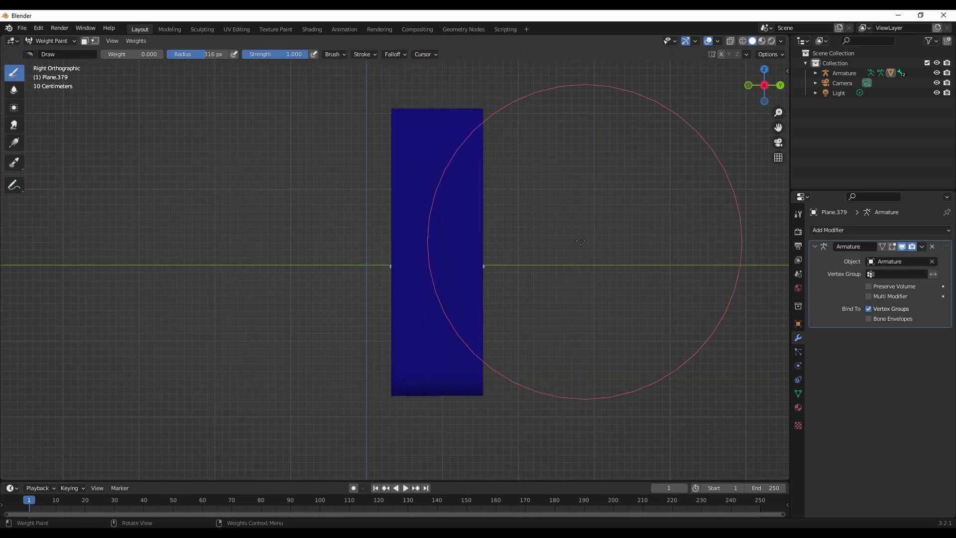
{"action": "left_click", "coordinate": [764, 85]}
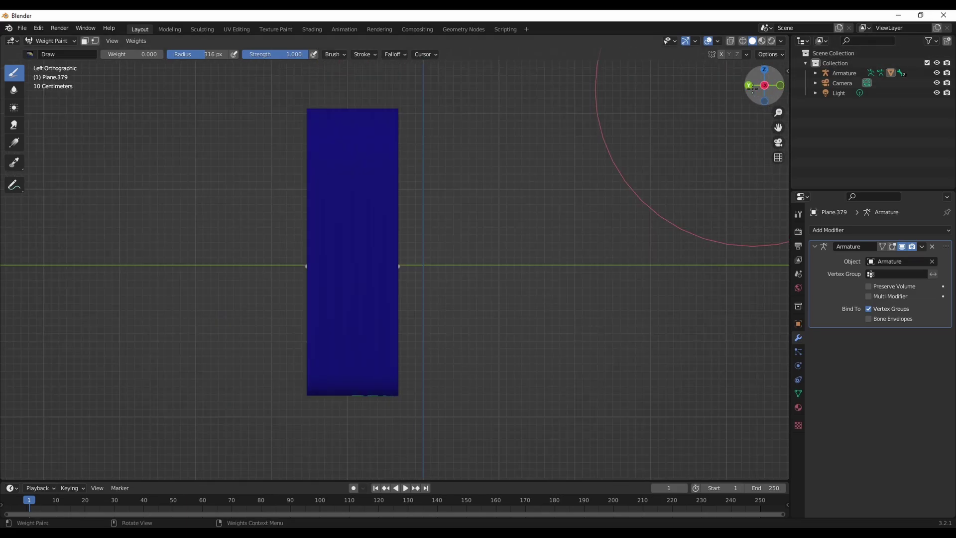
{"action": "middle_click_drag", "start_coordinate": [493, 362], "coordinate": [317, 337]}
{"action": "left_click_drag", "start_coordinate": [318, 337], "coordinate": [345, 417]}
{"action": "mouse_move", "coordinate": [345, 417]}
{"action": "middle_mouse_down"}
{"action": "mouse_move", "coordinate": [324, 345]}
{"action": "mouse_move", "coordinate": [426, 299]}
{"action": "mouse_move", "coordinate": [551, 320]}
{"action": "mouse_move", "coordinate": [589, 250]}
{"action": "mouse_move", "coordinate": [342, 294]}
{"action": "mouse_move", "coordinate": [192, 154]}
{"action": "mouse_move", "coordinate": [299, 234]}
{"action": "mouse_move", "coordinate": [353, 188]}
{"action": "mouse_move", "coordinate": [569, 309]}
{"action": "mouse_move", "coordinate": [494, 303]}
{"action": "mouse_move", "coordinate": [448, 277]}
{"action": "mouse_move", "coordinate": [524, 330]}
{"action": "mouse_move", "coordinate": [370, 243]}
{"action": "middle_mouse_up"}
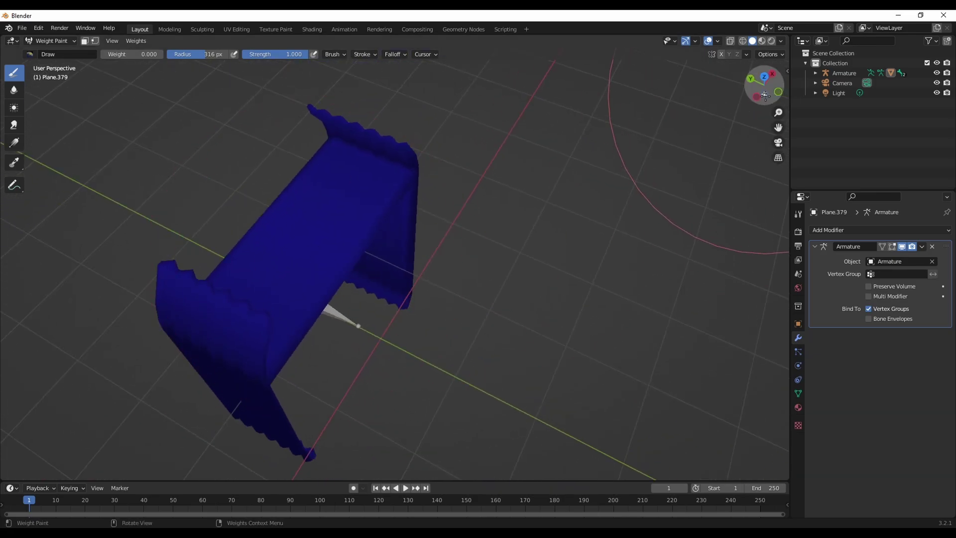
- Apply a linear weight gradient with weight 1.000 across the gangway's depth, from its far +Y edge to the edge nearest the origin
{"action": "left_click", "coordinate": [14, 143]}
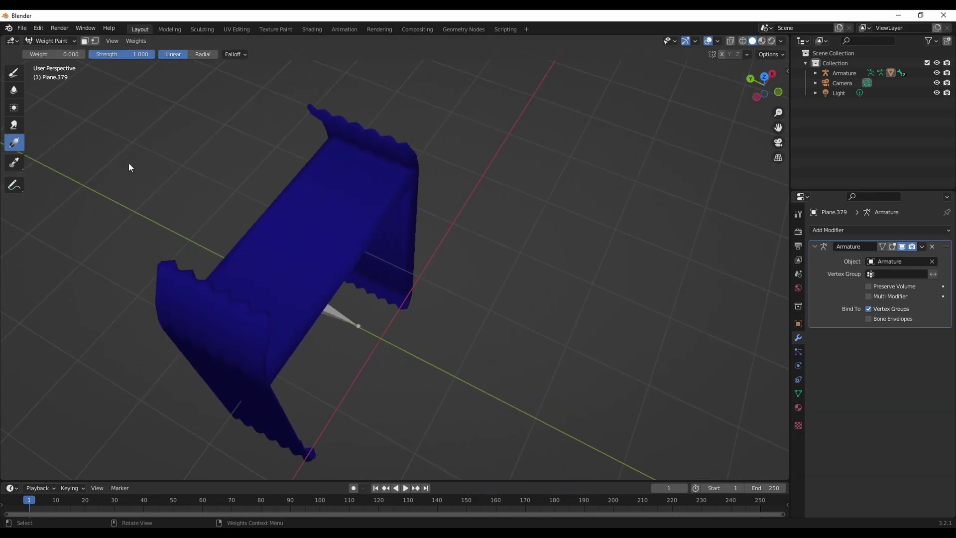
{"action": "left_click_drag", "start_coordinate": [45, 55], "coordinate": [86, 54]}
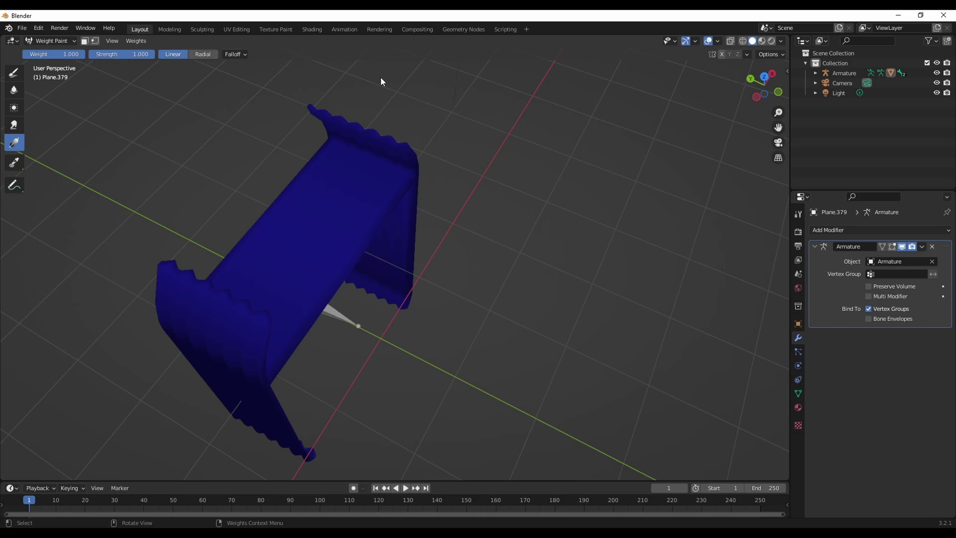
{"action": "left_click", "coordinate": [757, 97]}
{"action": "left_click", "coordinate": [14, 73]}
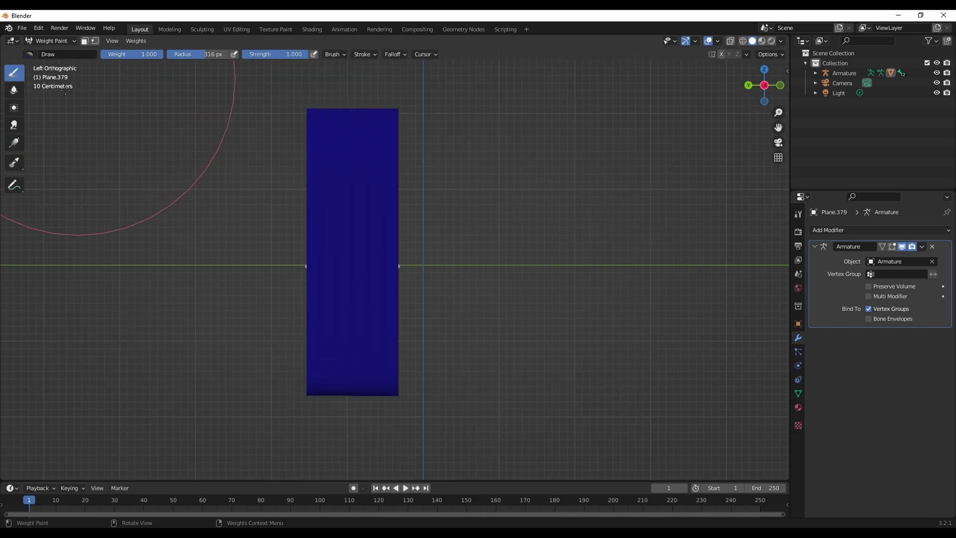
{"action": "left_click", "coordinate": [14, 143]}
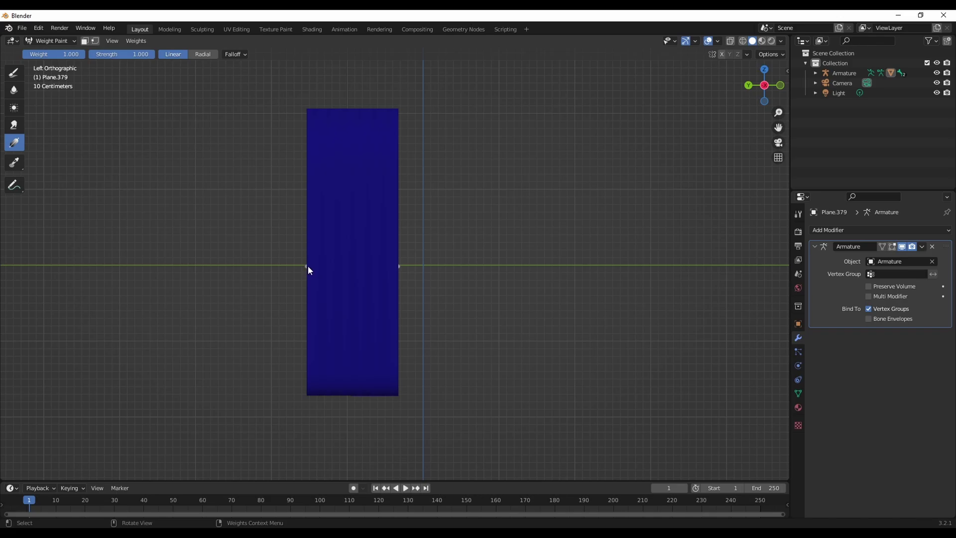
{"action": "left_click_drag", "start_coordinate": [306, 266], "coordinate": [400, 263]}
{"action": "mouse_move", "coordinate": [399, 259]}
{"action": "middle_mouse_down"}
{"action": "mouse_move", "coordinate": [403, 215]}
{"action": "mouse_move", "coordinate": [422, 250]}
{"action": "mouse_move", "coordinate": [531, 256]}
{"action": "mouse_move", "coordinate": [546, 237]}
{"action": "mouse_move", "coordinate": [378, 201]}
{"action": "middle_mouse_up"}
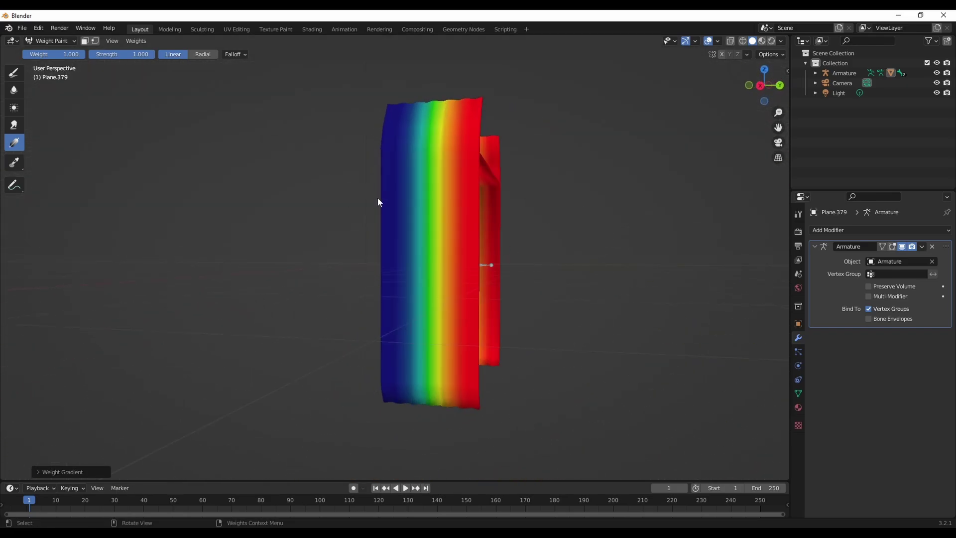
{"action": "left_click", "coordinate": [31, 43]}
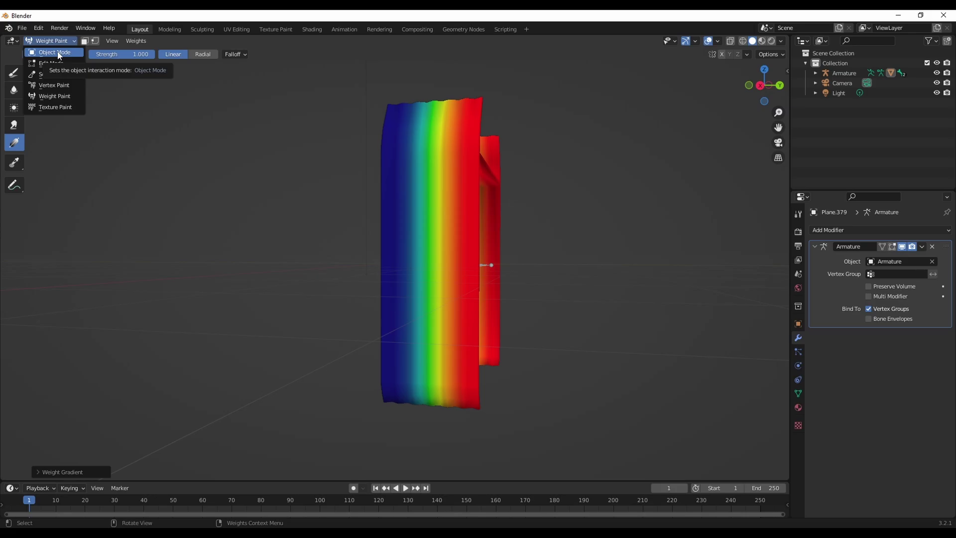
- Return to Object Mode, select the gangway's armature and put it in Pose Mode
{"action": "left_click", "coordinate": [56, 52]}
{"action": "middle_click_drag", "start_coordinate": [204, 78], "coordinate": [491, 261]}
{"action": "left_click", "coordinate": [497, 269]}
{"action": "left_click", "coordinate": [50, 41]}
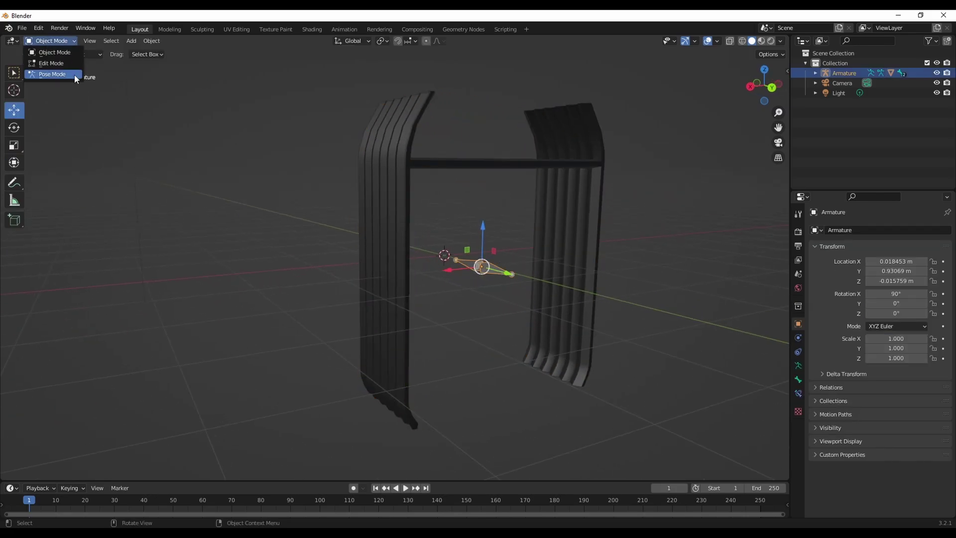
{"action": "middle_click_drag", "start_coordinate": [376, 221], "coordinate": [456, 260]}
{"action": "left_click", "coordinate": [31, 42]}
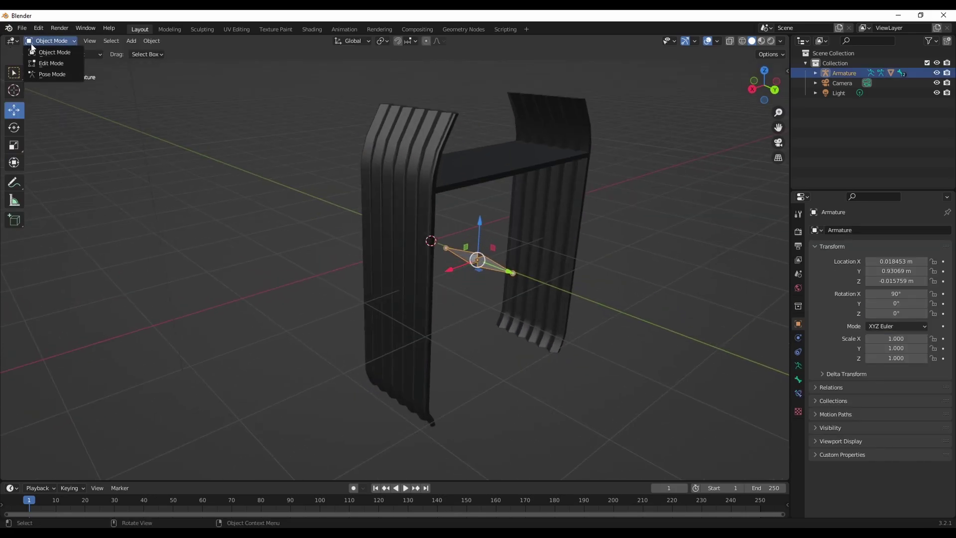
{"action": "left_click", "coordinate": [52, 74]}
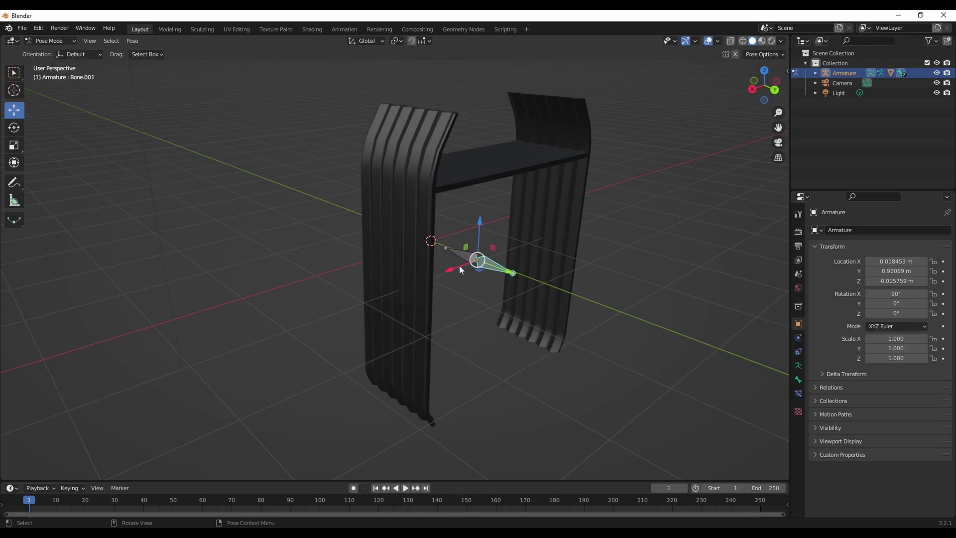
- Pull Bone.001 away along the Y axis to test the deformation, try rotating it freely, and undo the rotation
{"action": "left_click_drag", "start_coordinate": [508, 275], "coordinate": [645, 327]}
{"action": "middle_click_drag", "start_coordinate": [522, 204], "coordinate": [478, 199]}
{"action": "left_click_drag", "start_coordinate": [527, 238], "coordinate": [520, 214]}
{"action": "left_click", "coordinate": [13, 128]}
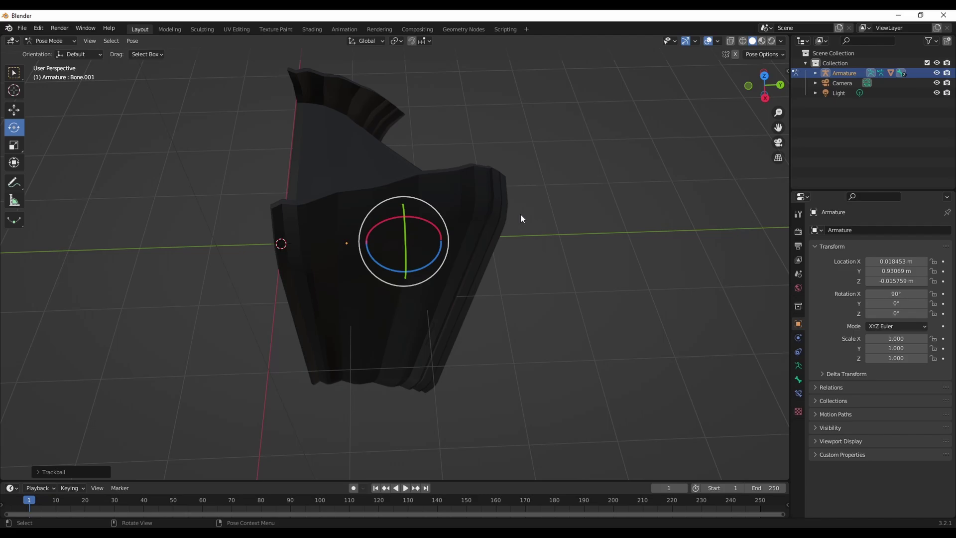
{"action": "middle_click_drag", "start_coordinate": [520, 214], "coordinate": [391, 146]}
{"action": "key", "text": "ctrl+z"}
{"action": "middle_click_drag", "start_coordinate": [502, 271], "coordinate": [553, 289]}
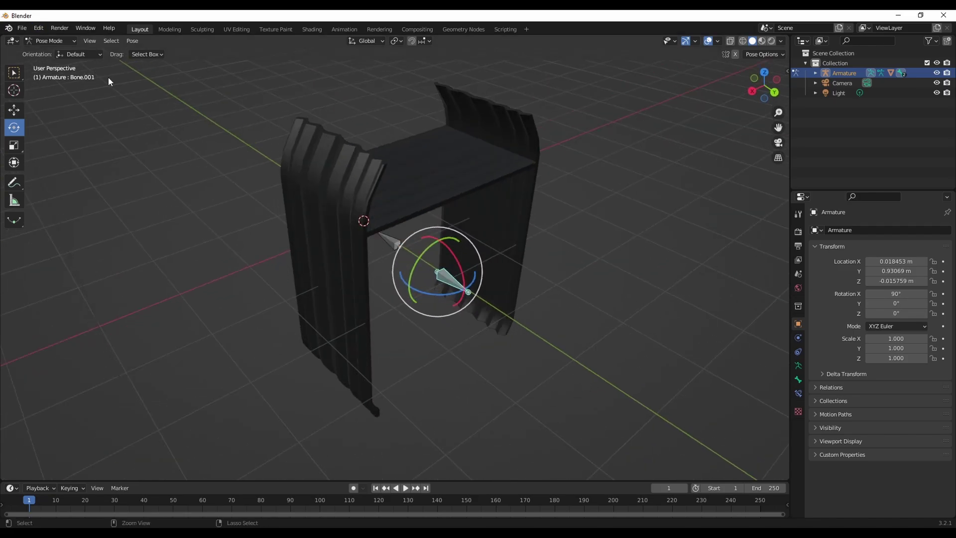
{"action": "key", "text": "ctrl+z"}
- Put the armature in Edit Mode and examine how its bones sit inside the gangway at rest
{"action": "left_click", "coordinate": [48, 41]}
{"action": "left_click", "coordinate": [49, 63]}
{"action": "middle_click_drag", "start_coordinate": [498, 299], "coordinate": [588, 360]}
{"action": "middle_click_drag", "start_coordinate": [137, 191], "coordinate": [503, 247]}
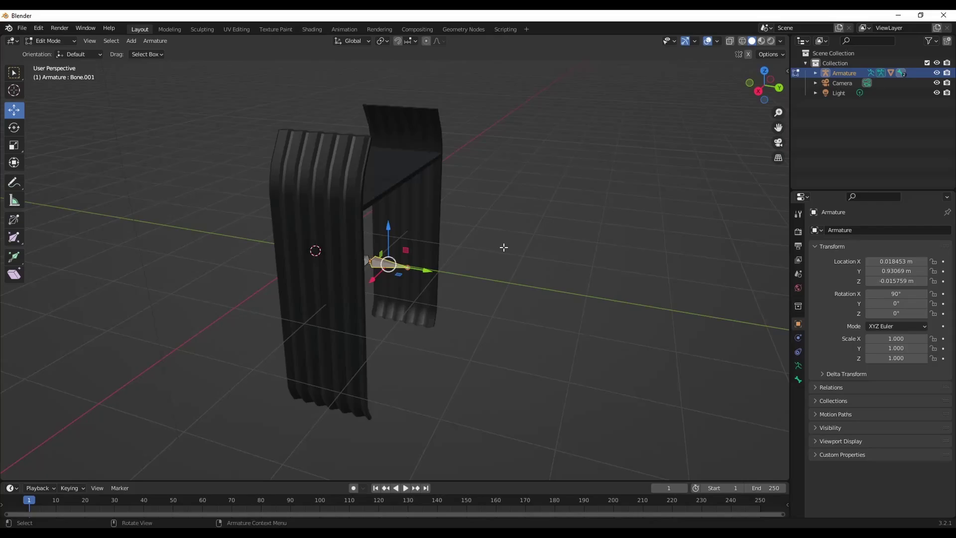
{"action": "left_click", "coordinate": [535, 362]}
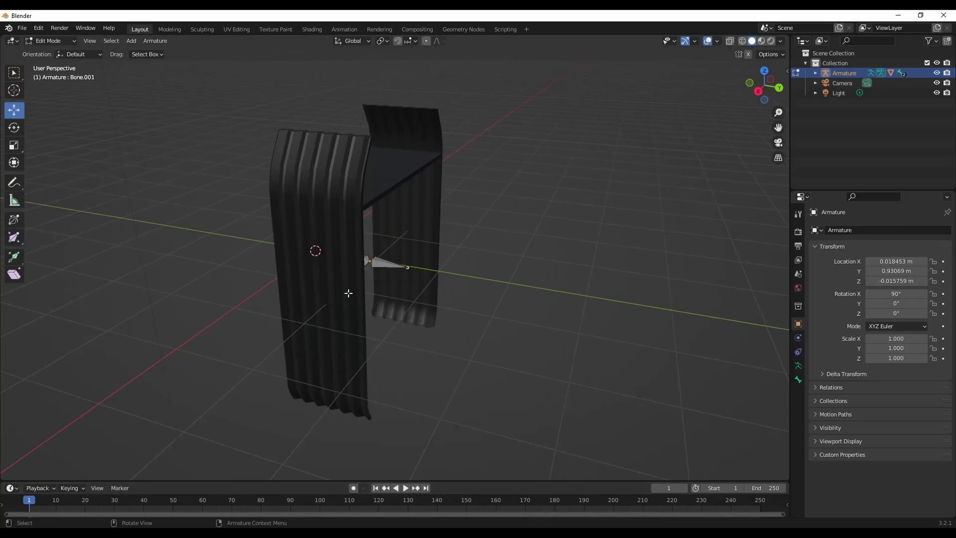
{"action": "left_click_drag", "start_coordinate": [226, 130], "coordinate": [523, 392]}
{"action": "left_click", "coordinate": [517, 333]}
{"action": "left_click", "coordinate": [381, 263]}
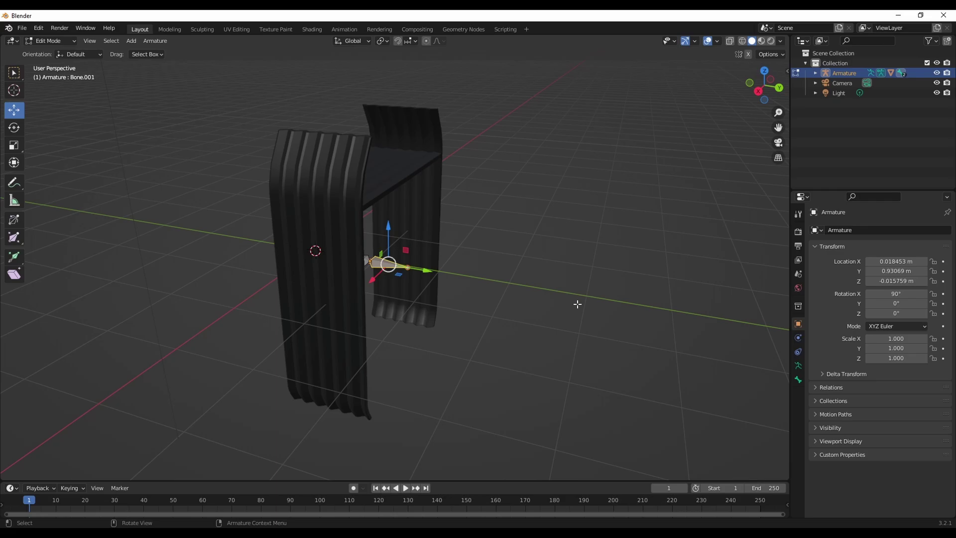
{"action": "left_click", "coordinate": [454, 341]}
{"action": "middle_click_drag", "start_coordinate": [454, 340], "coordinate": [631, 223]}
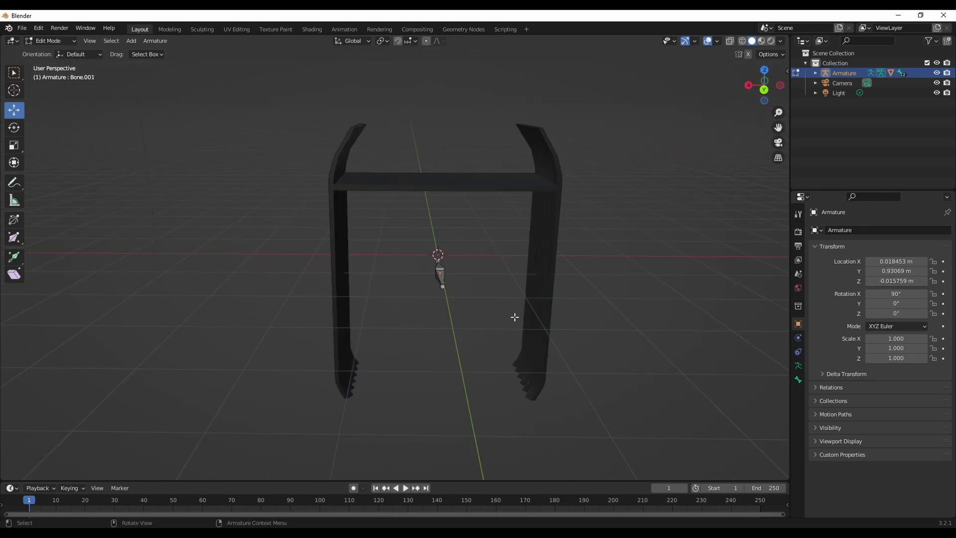
- Try to move Bone.001 in Edit Mode, and undo the move
{"action": "middle_click_drag", "start_coordinate": [515, 317], "coordinate": [598, 344]}
{"action": "left_click", "coordinate": [397, 257]}
{"action": "left_click_drag", "start_coordinate": [396, 255], "coordinate": [376, 251]}
{"action": "key", "text": "ctrl+z"}
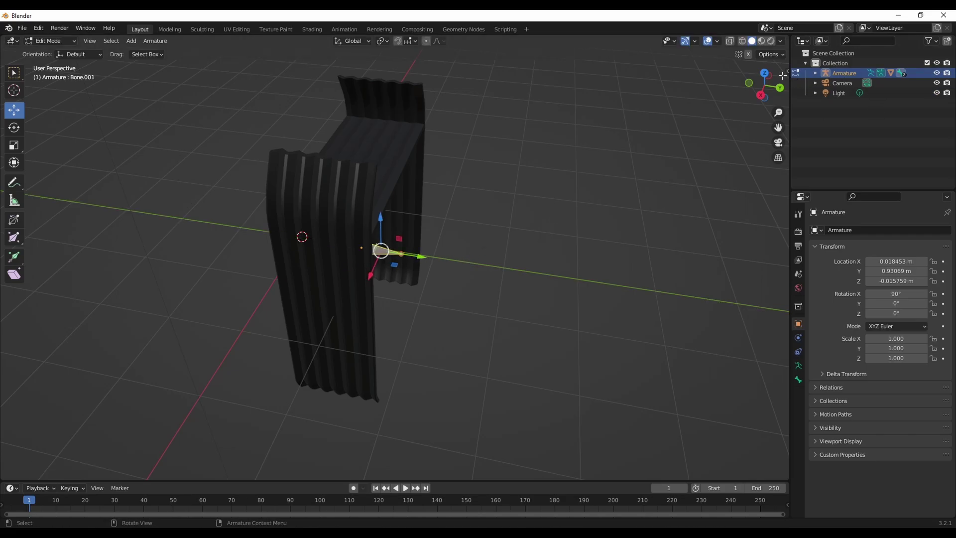
- From the right orthographic view, compare the gangway's posed shape in Object Mode with its rest shape in Edit Mode
{"action": "left_click", "coordinate": [760, 94]}
{"action": "middle_click_drag", "start_coordinate": [376, 229], "coordinate": [434, 223], "text": "shift"}
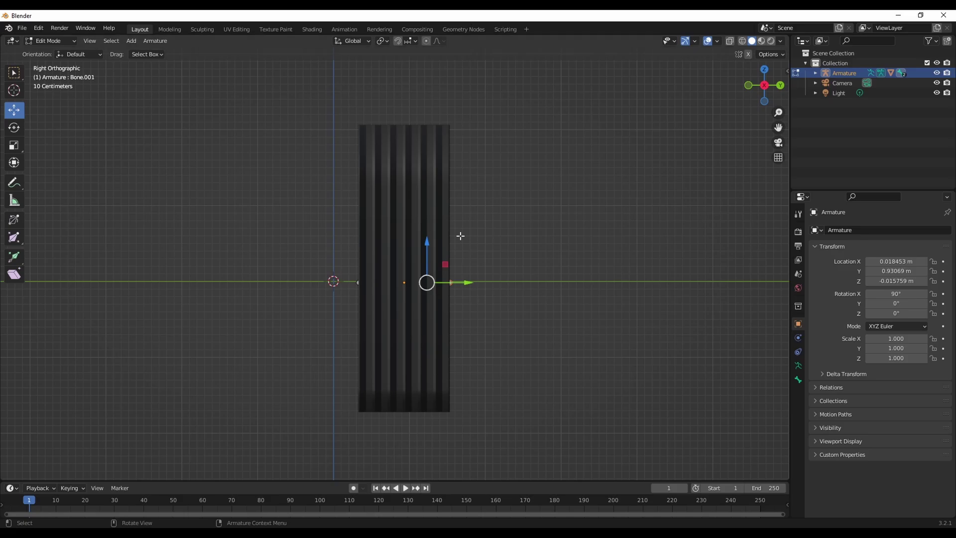
{"action": "left_click", "coordinate": [49, 40]}
{"action": "left_click", "coordinate": [47, 52]}
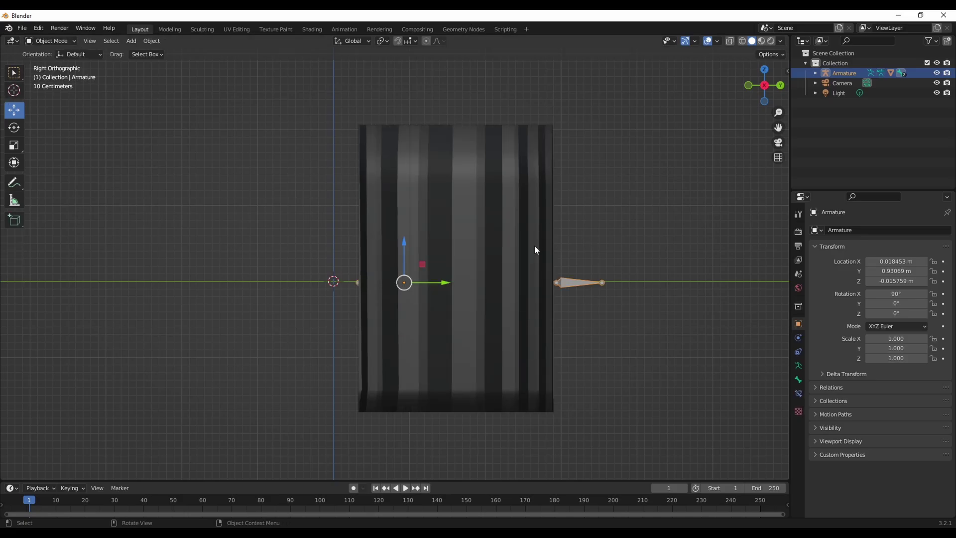
{"action": "key", "text": "Tab"}
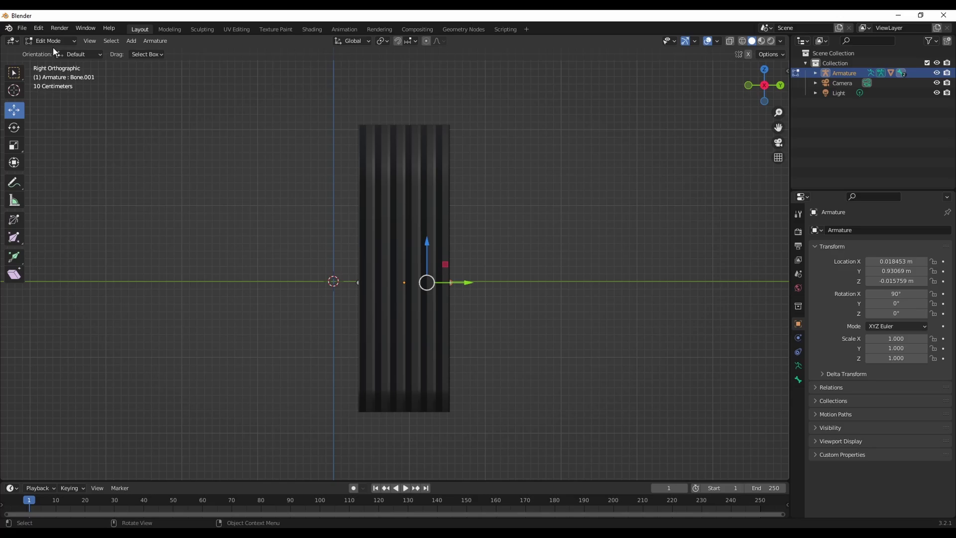
{"action": "middle_click_drag", "start_coordinate": [553, 289], "coordinate": [505, 308]}
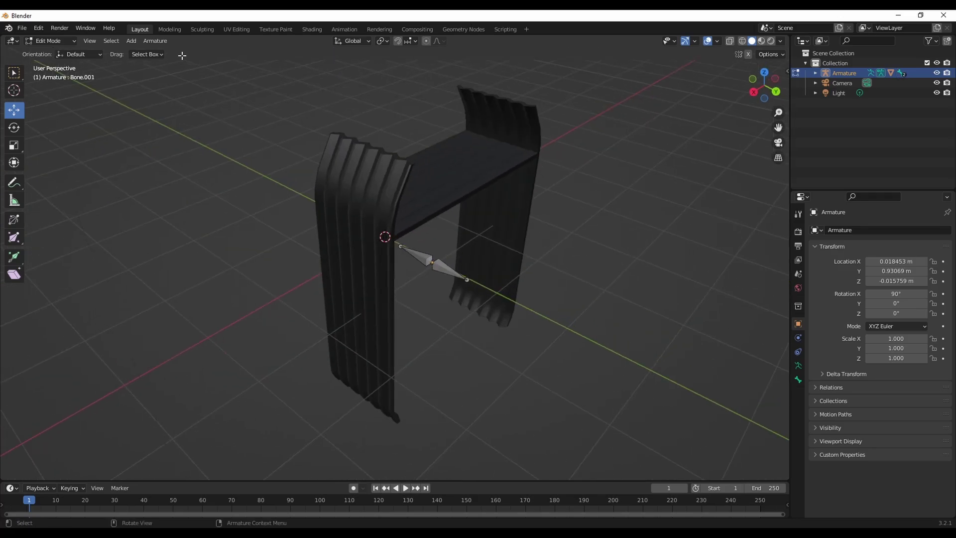
- Export the gangway as an FBX file to the Downloads folder, replacing "broken" in the file name with "fixed"
{"action": "left_click", "coordinate": [22, 27]}
{"action": "mouse_move", "coordinate": [54, 175]}
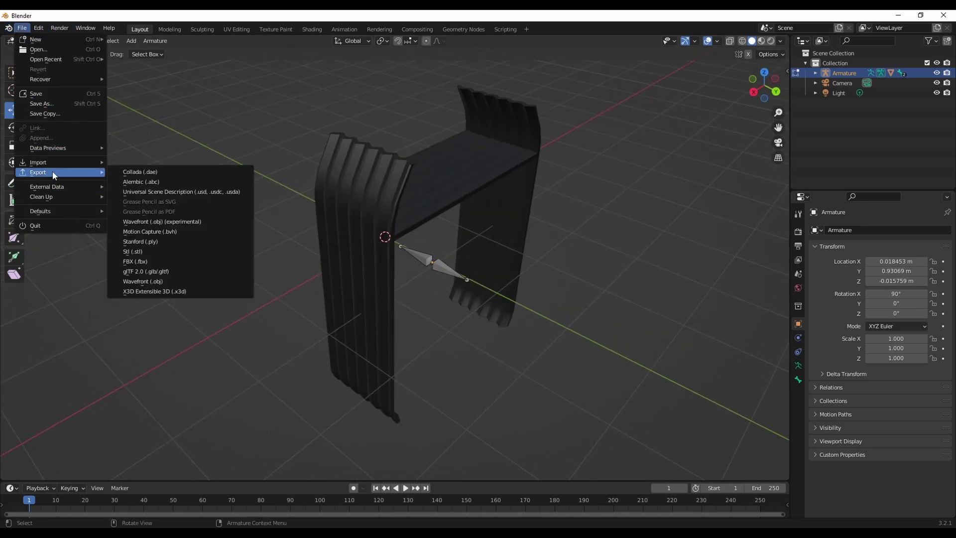
{"action": "left_click", "coordinate": [170, 261]}
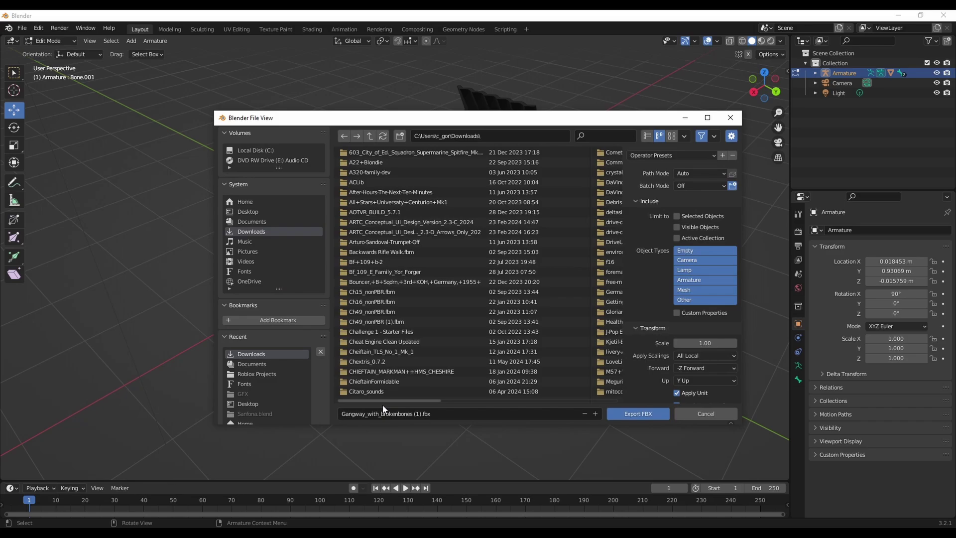
{"action": "left_click", "coordinate": [420, 416]}
{"action": "left_click", "coordinate": [382, 416]}
{"action": "key", "text": "BackSpace"}
{"action": "key", "text": "BackSpace"}
{"action": "key", "text": "BackSpace"}
{"action": "key", "text": "BackSpace"}
{"action": "key", "text": "BackSpace"}
{"action": "key", "text": "BackSpace"}
{"action": "type", "text": "fixed"}
{"action": "key", "text": "BackSpace"}
{"action": "type", "text": "_"}
{"action": "key", "text": "BackSpace"}
{"action": "key", "text": "BackSpace"}
{"action": "key", "text": "BackSpace"}
{"action": "key", "text": "BackSpace"}
{"action": "left_click", "coordinate": [646, 417]}
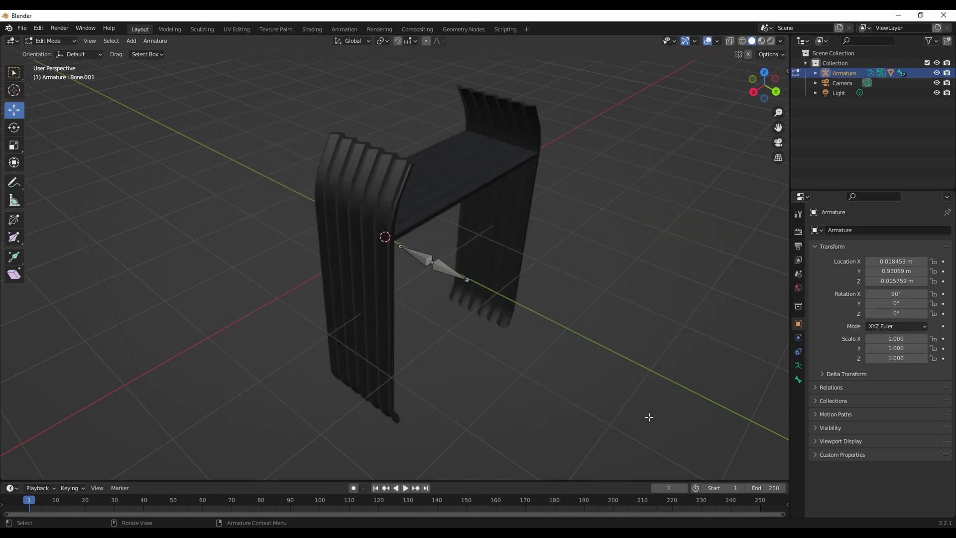
{"action": "middle_click_drag", "start_coordinate": [647, 416], "coordinate": [404, 435]}
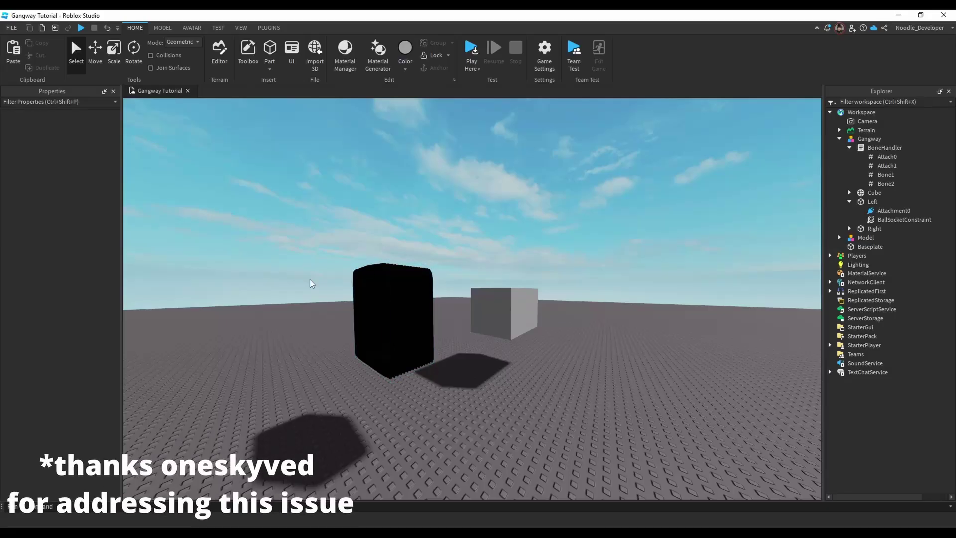
- Switch to Roblox Studio, select the second gangway's Model in the Workspace and expand it to reach its BoneHandler script
{"action": "scroll", "coordinate": [482, 314], "scroll_direction": "up", "scroll_amount": 5}
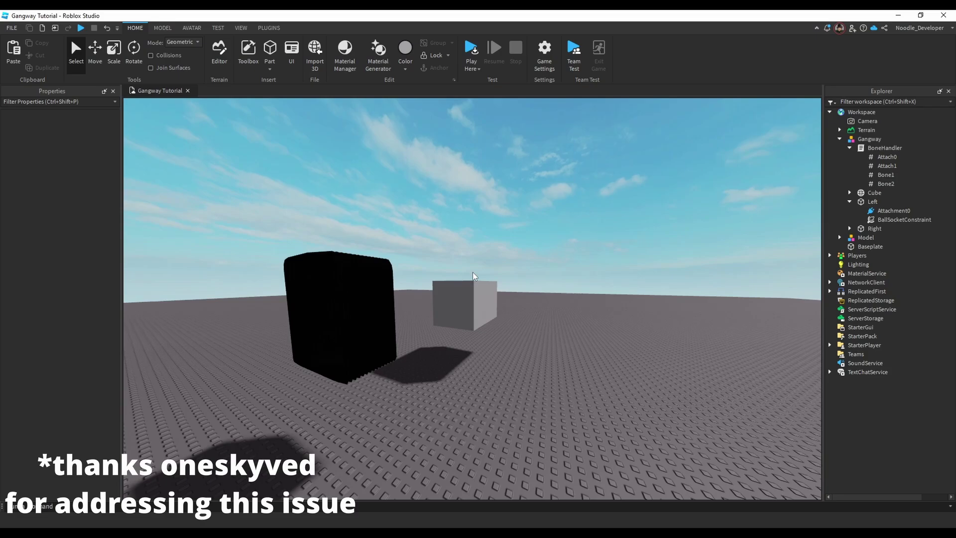
{"action": "right_click_drag", "start_coordinate": [483, 315], "coordinate": [620, 257]}
{"action": "left_click", "coordinate": [492, 352]}
{"action": "right_click_drag", "start_coordinate": [493, 352], "coordinate": [520, 315]}
{"action": "left_click", "coordinate": [351, 291]}
{"action": "scroll", "coordinate": [521, 319], "scroll_direction": "down", "scroll_amount": 5}
{"action": "left_click", "coordinate": [839, 237]}
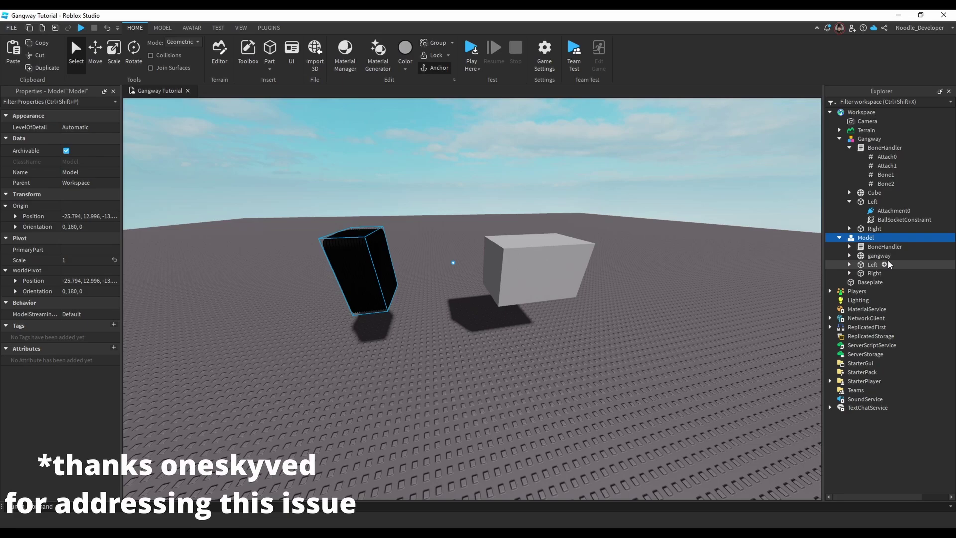
{"action": "left_click", "coordinate": [857, 247]}
- Open the Model's BoneHandler script for editing and set its RunContext to Client
{"action": "right_click_drag", "start_coordinate": [548, 249], "coordinate": [461, 242]}
{"action": "scroll", "coordinate": [461, 242], "scroll_direction": "up", "scroll_amount": 3}
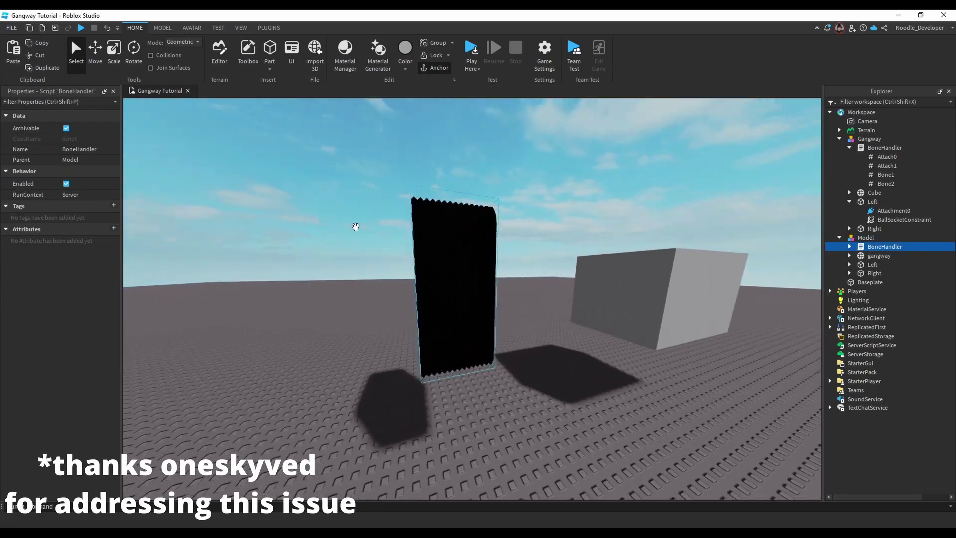
{"action": "left_click", "coordinate": [30, 195]}
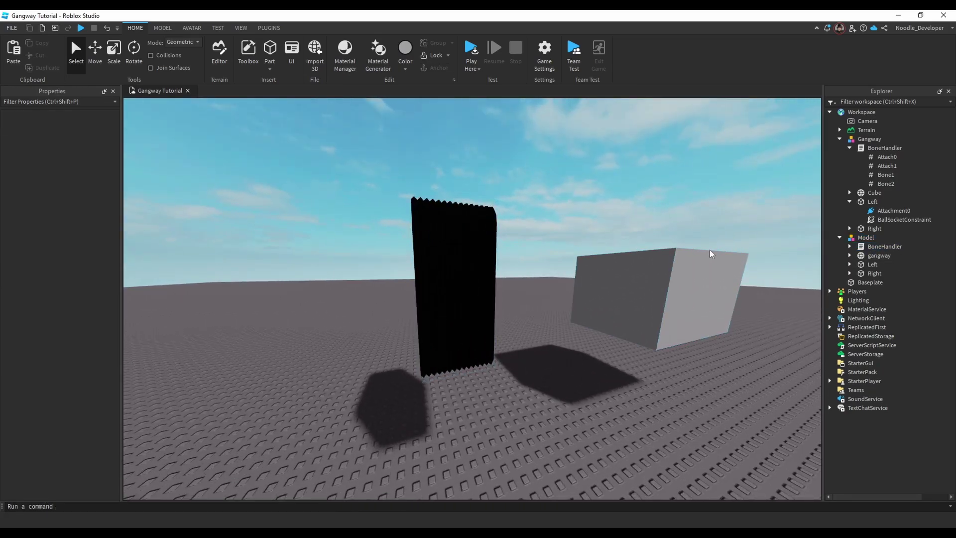
{"action": "left_click", "coordinate": [461, 256]}
{"action": "left_click", "coordinate": [890, 248]}
{"action": "double_click", "coordinate": [890, 248]}
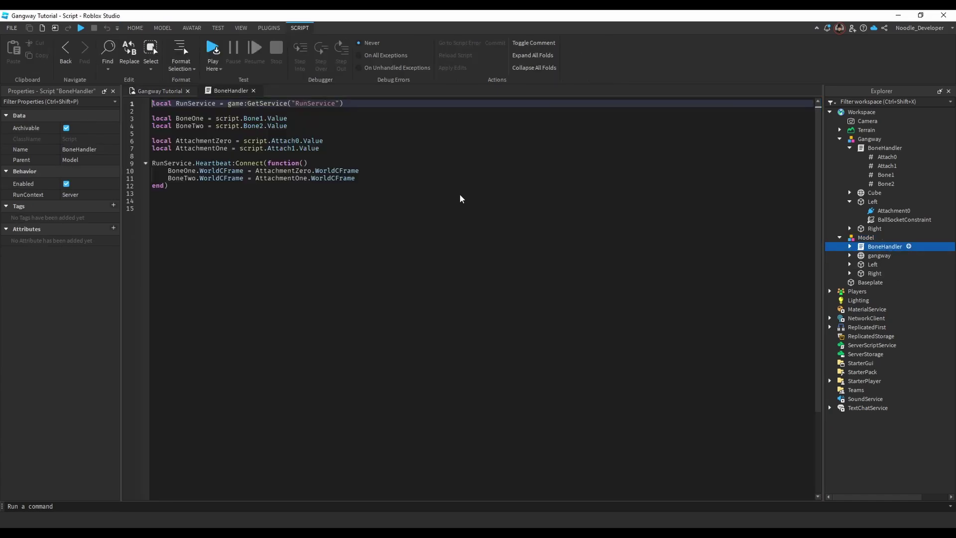
{"action": "left_click", "coordinate": [83, 195]}
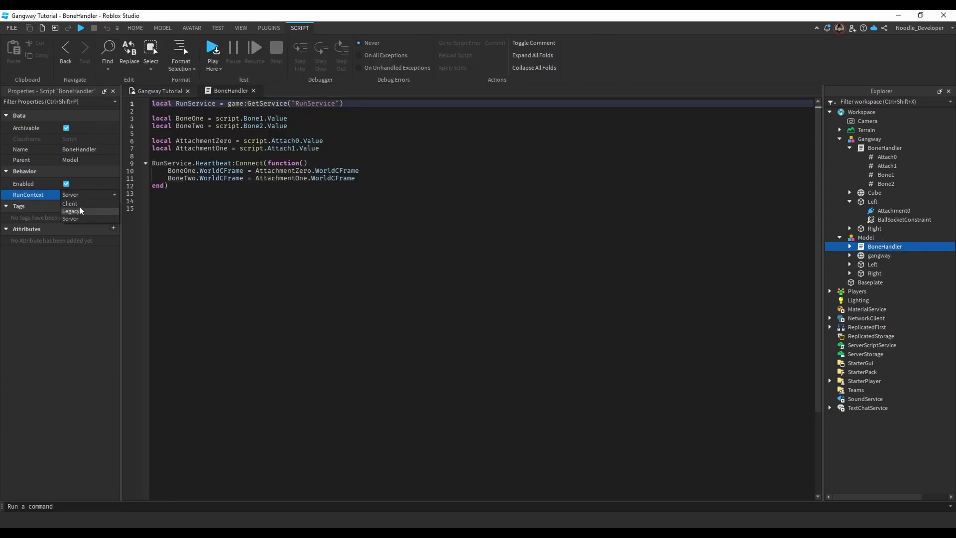
{"action": "left_click", "coordinate": [77, 204]}
{"action": "left_click", "coordinate": [323, 246]}
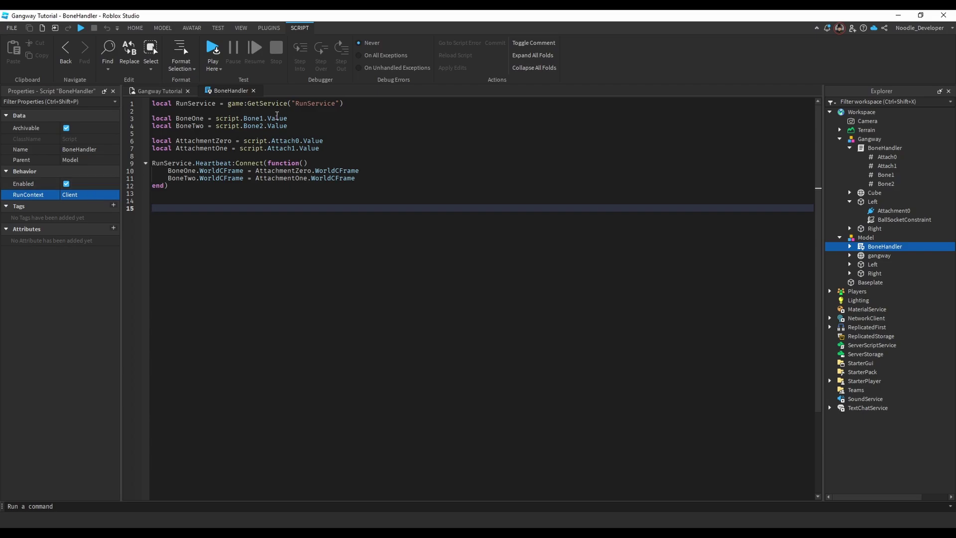
- Delete the Attach0, Attach1, Bone1 and Bone2 object values from the Model's BoneHandler script
{"action": "left_click", "coordinate": [233, 118]}
{"action": "double_click", "coordinate": [246, 119]}
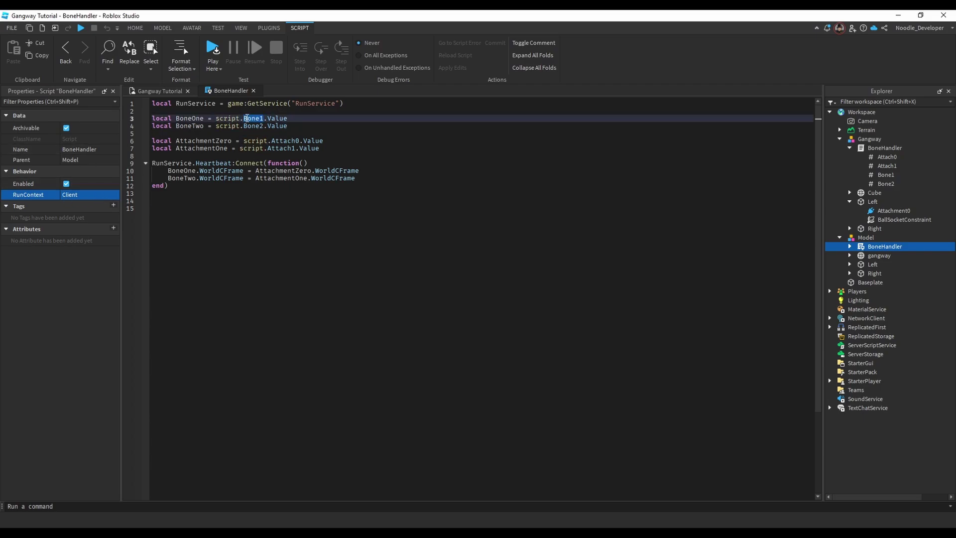
{"action": "left_click", "coordinate": [251, 118]}
{"action": "left_click", "coordinate": [849, 246]}
{"action": "left_click", "coordinate": [887, 256]}
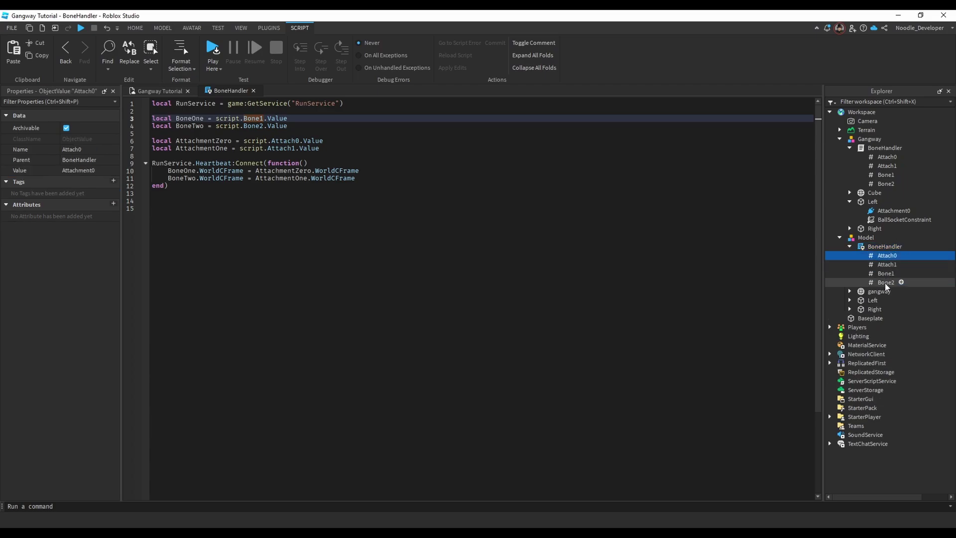
{"action": "left_click", "coordinate": [886, 283], "text": "shift"}
{"action": "left_click", "coordinate": [849, 247]}
{"action": "left_click", "coordinate": [896, 247]}
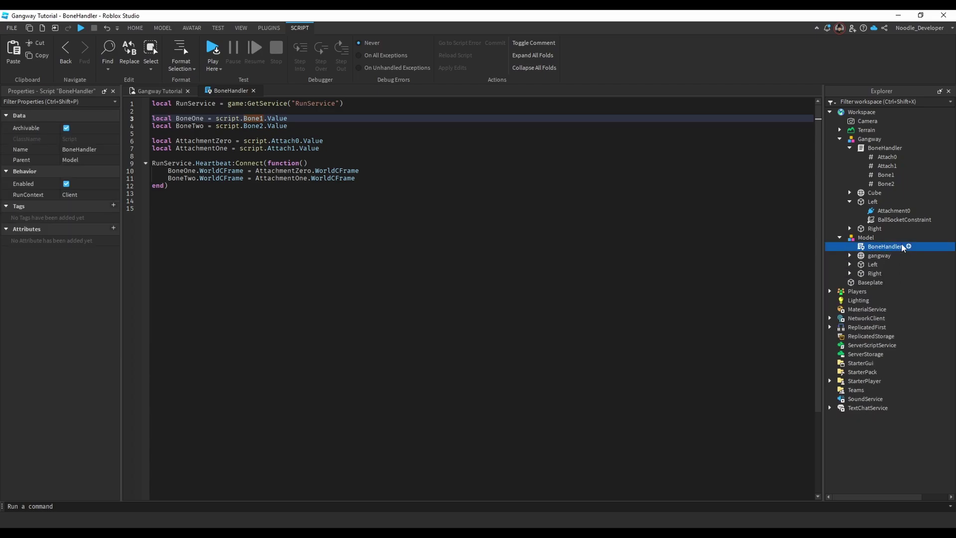
- In the BoneOne declaration on line 3, replace the Bone1 reference with Parent.gangway
{"action": "double_click", "coordinate": [254, 118]}
{"action": "double_click", "coordinate": [277, 117]}
{"action": "left_click", "coordinate": [264, 118]}
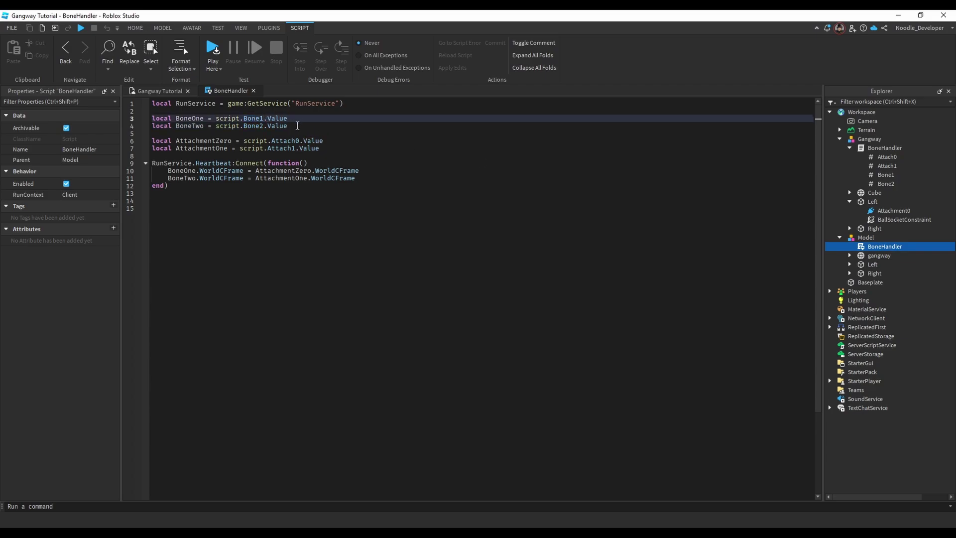
{"action": "key", "text": "BackSpace"}
{"action": "key", "text": "BackSpace"}
{"action": "key", "text": "BackSpace"}
{"action": "key", "text": "BackSpace"}
{"action": "key", "text": "BackSpace"}
{"action": "key", "text": "BackSpace"}
{"action": "type", "text": ".Parent.gan"}
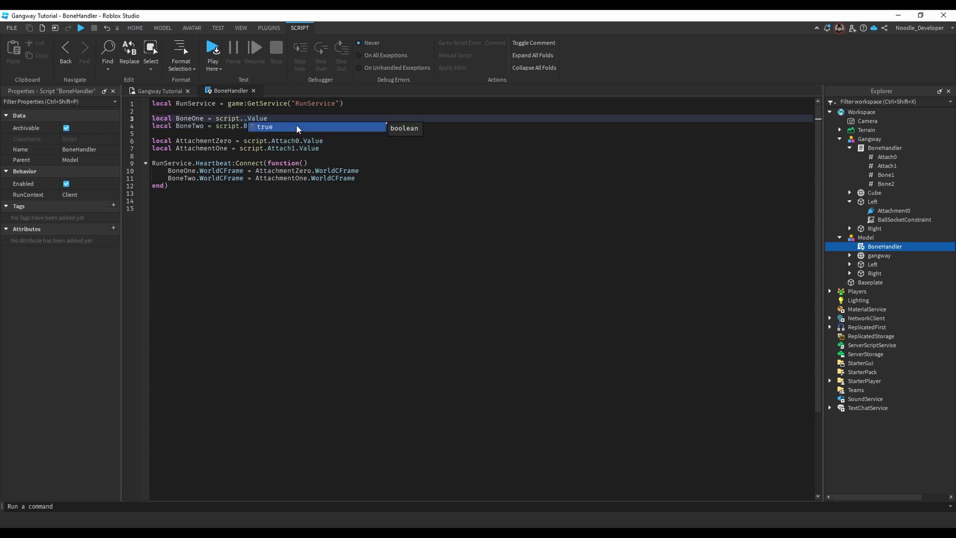
{"action": "left_click", "coordinate": [298, 127]}
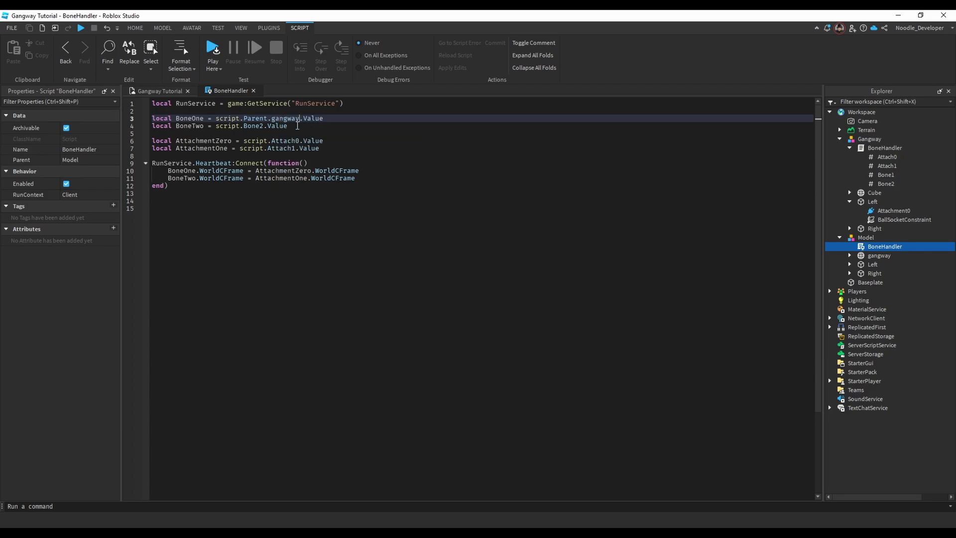
- Change the direct gangway reference on line 3 to script.Parent:WaitForChild("gangway")
{"action": "type", "text": "."}
{"action": "key", "text": "Left"}
{"action": "key", "text": "BackSpace"}
{"action": "key", "text": "BackSpace"}
{"action": "key", "text": "BackSpace"}
{"action": "key", "text": "BackSpace"}
{"action": "key", "text": "BackSpace"}
{"action": "key", "text": "BackSpace"}
{"action": "key", "text": "BackSpace"}
{"action": "key", "text": "BackSpace"}
{"action": "type", "text": ":Wa"}
{"action": "left_click", "coordinate": [297, 128]}
{"action": "type", "text": "\"gangway"}
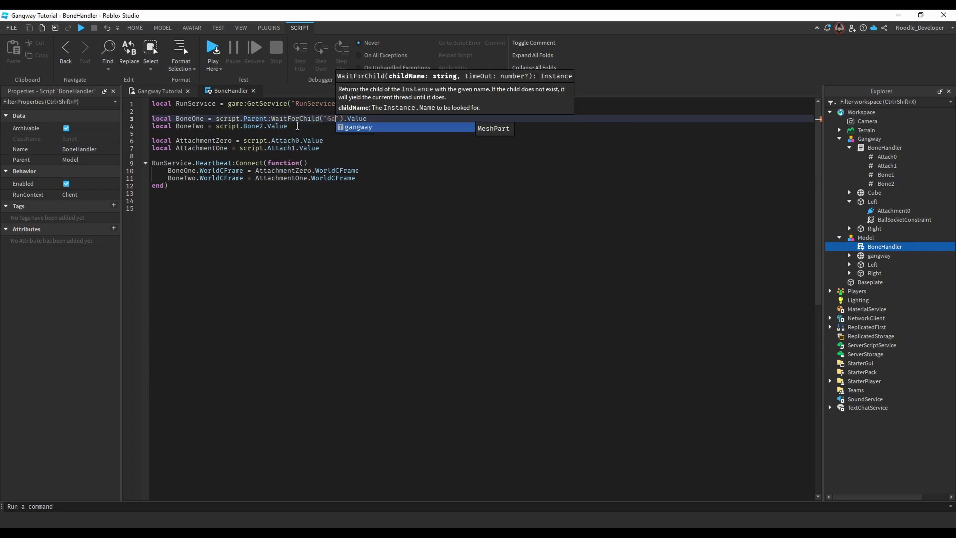
- Extend the BoneOne reference after WaitForChild("gangway") with the mesh's Bone child
{"action": "key", "text": "Right"}
{"action": "key", "text": "Right"}
{"action": "type", "text": ".bon"}
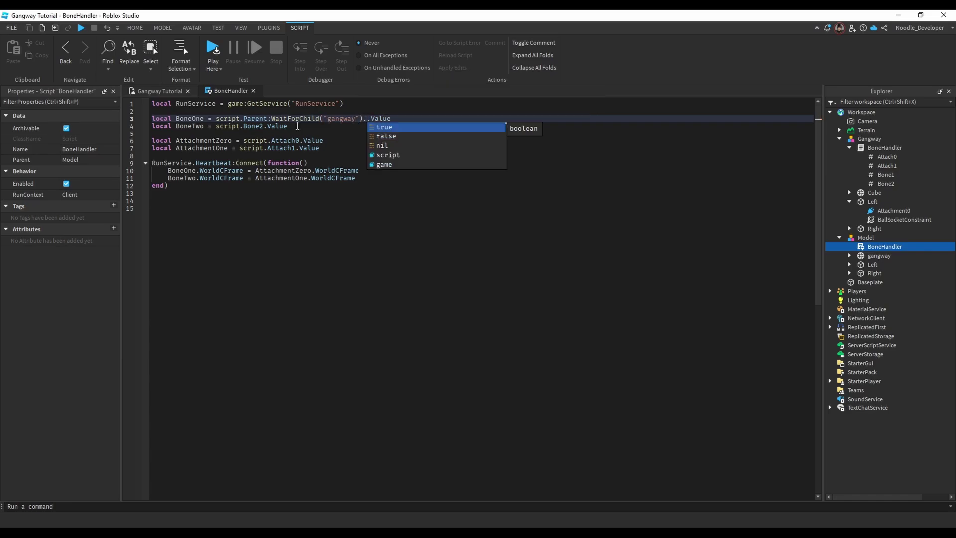
{"action": "key", "text": "Down"}
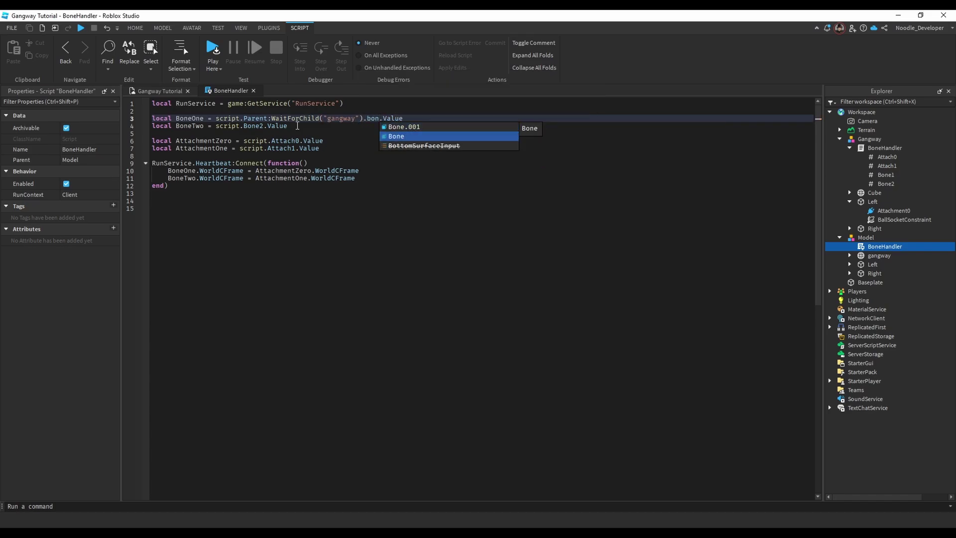
{"action": "key", "text": "Return"}
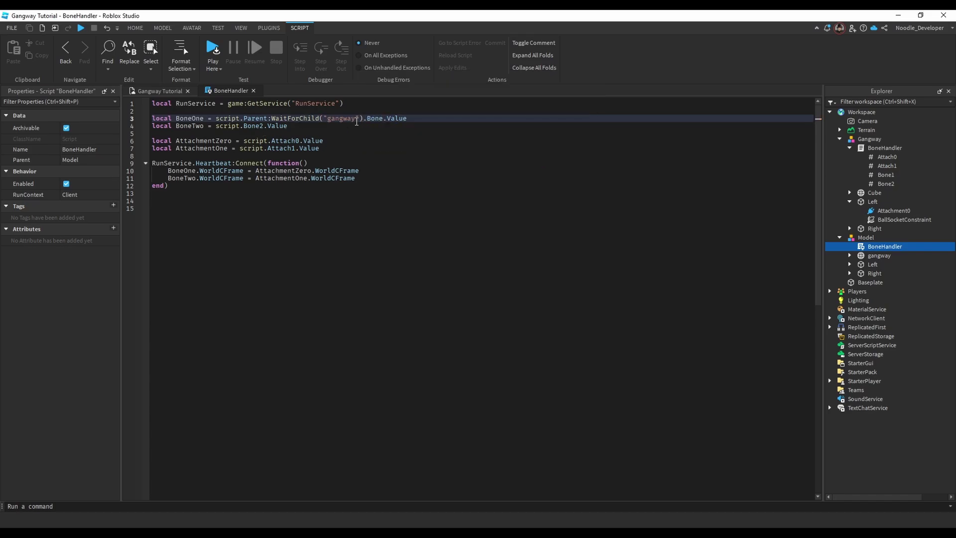
- Reuse the BoneOne parent reference for BoneTwo on line 4, with ["Bone.001"] as the gangway's child
{"action": "left_click_drag", "start_coordinate": [384, 118], "coordinate": [245, 118]}
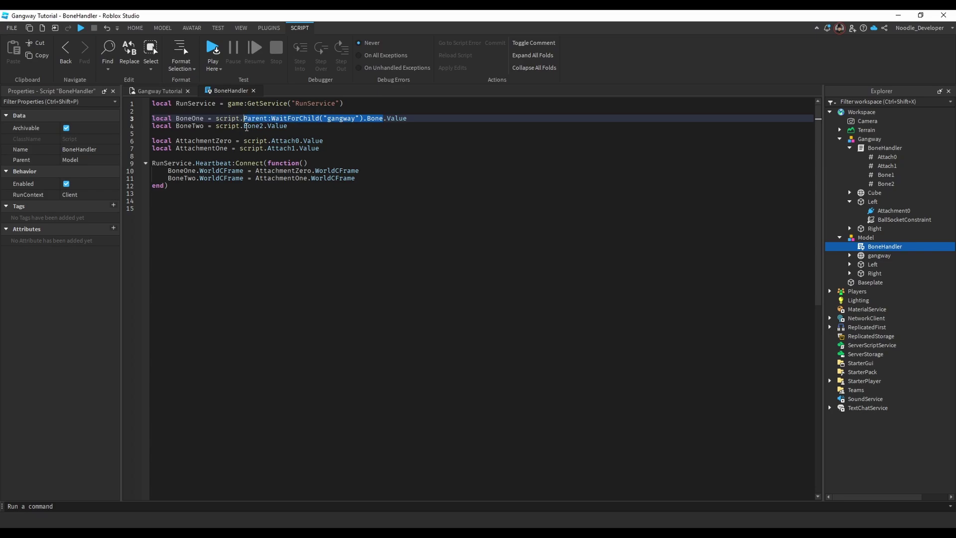
{"action": "key", "text": "ctrl+c"}
{"action": "double_click", "coordinate": [254, 125]}
{"action": "key", "text": "ctrl+v"}
{"action": "double_click", "coordinate": [374, 125]}
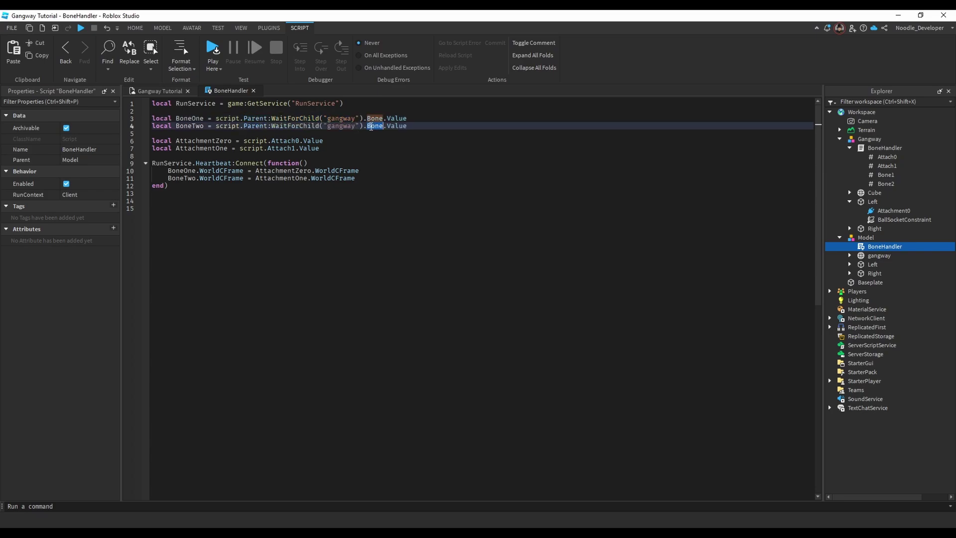
{"action": "type", "text": "bon"}
{"action": "key", "text": "Return"}
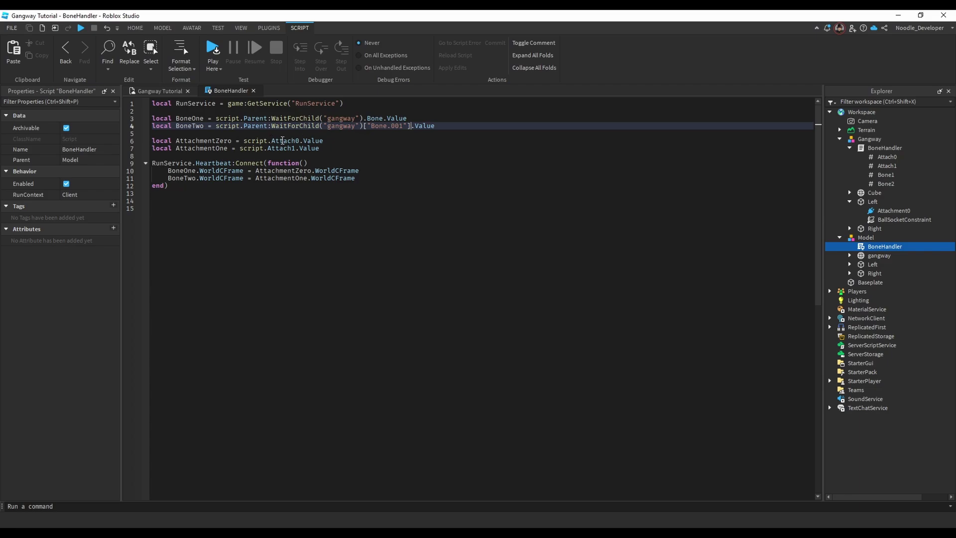
- In the AttachmentZero declaration on line 6, replace the Attach0 reference with Parent:WaitForChild("Left")
{"action": "double_click", "coordinate": [280, 140]}
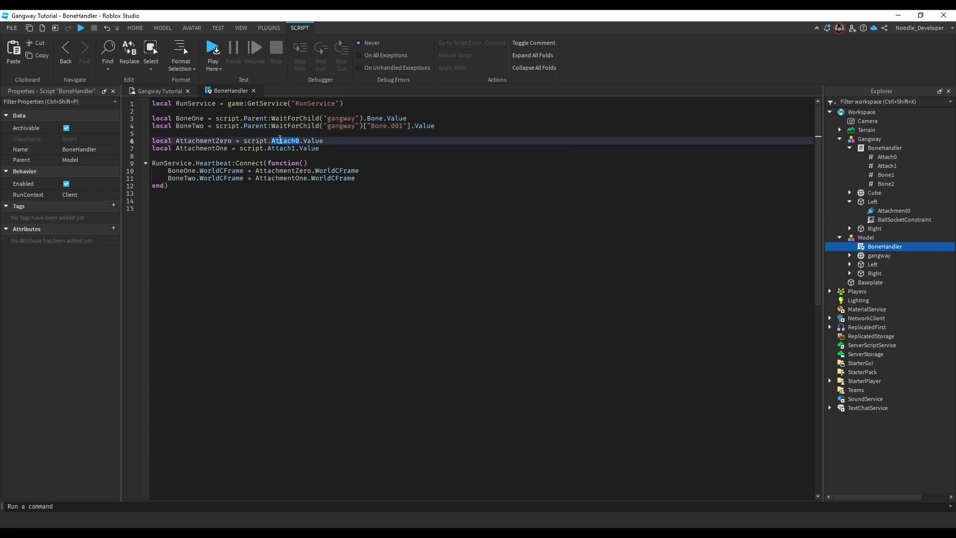
{"action": "key", "text": "BackSpace"}
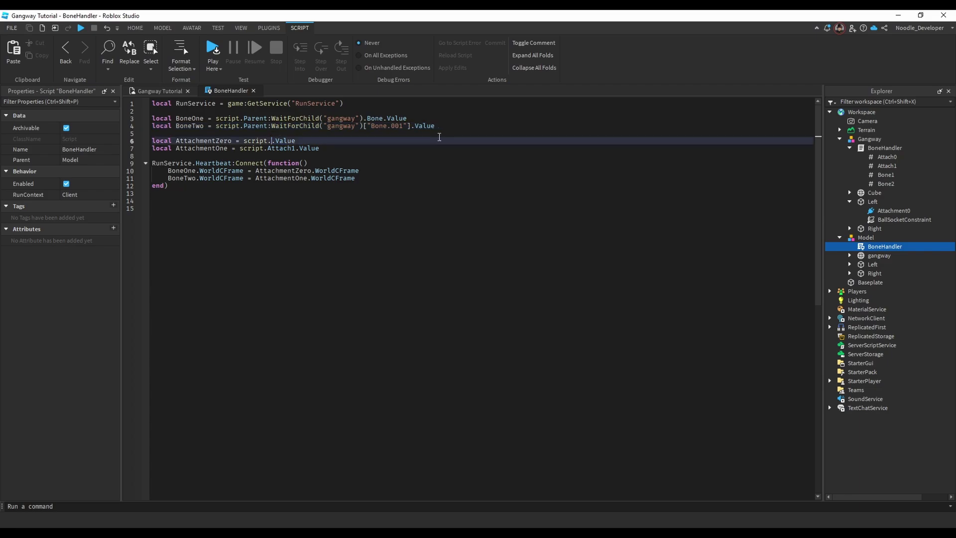
{"action": "key", "text": "BackSpace"}
{"action": "type", "text": ".Parent:wa"}
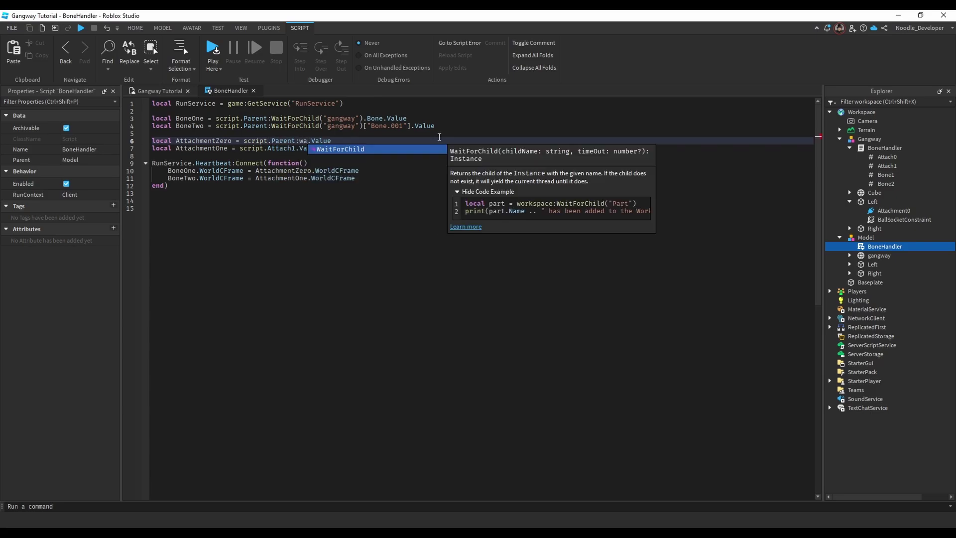
{"action": "key", "text": "Tab"}
{"action": "type", "text": "\"Le"}
{"action": "key", "text": "Tab"}
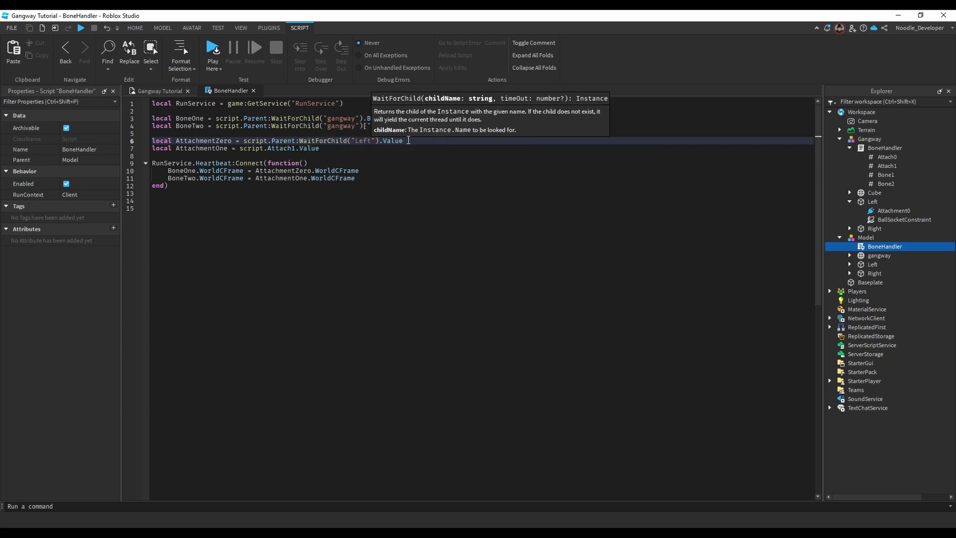
{"action": "key", "text": "Right"}
{"action": "key", "text": "Right"}
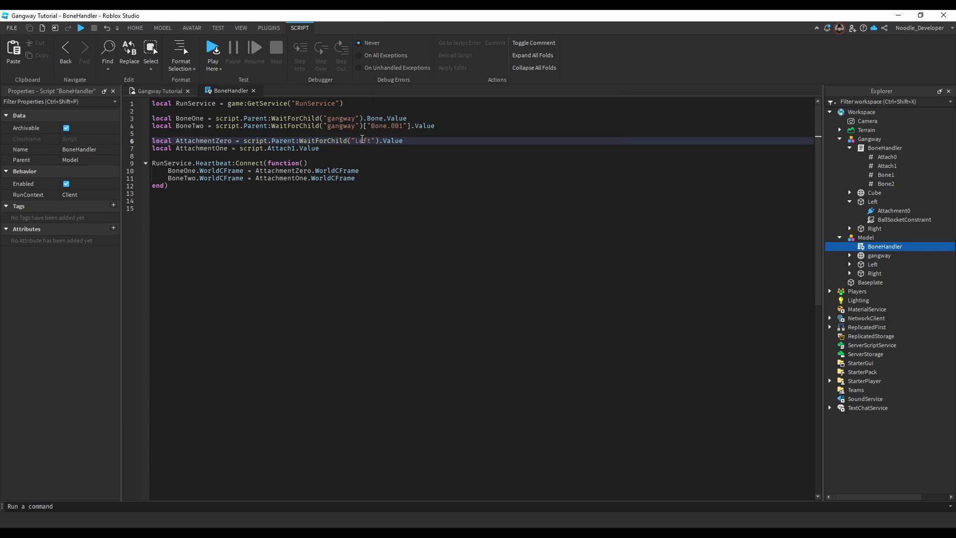
- Remove .Value from the end of the BoneOne and BoneTwo declarations on lines 3 and 4
{"action": "double_click", "coordinate": [397, 118]}
{"action": "key", "text": "BackSpace"}
{"action": "key", "text": "BackSpace"}
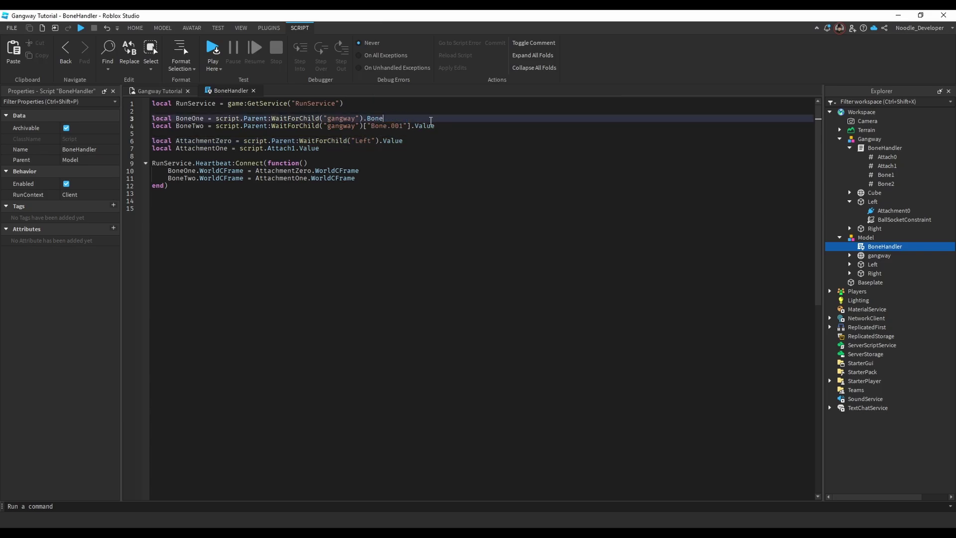
{"action": "double_click", "coordinate": [423, 126]}
{"action": "key", "text": "BackSpace"}
{"action": "key", "text": "BackSpace"}
- Replace Value at the end of the AttachmentZero declaration with the Left part's Attachment0
{"action": "double_click", "coordinate": [392, 141]}
{"action": "key", "text": "BackSpace"}
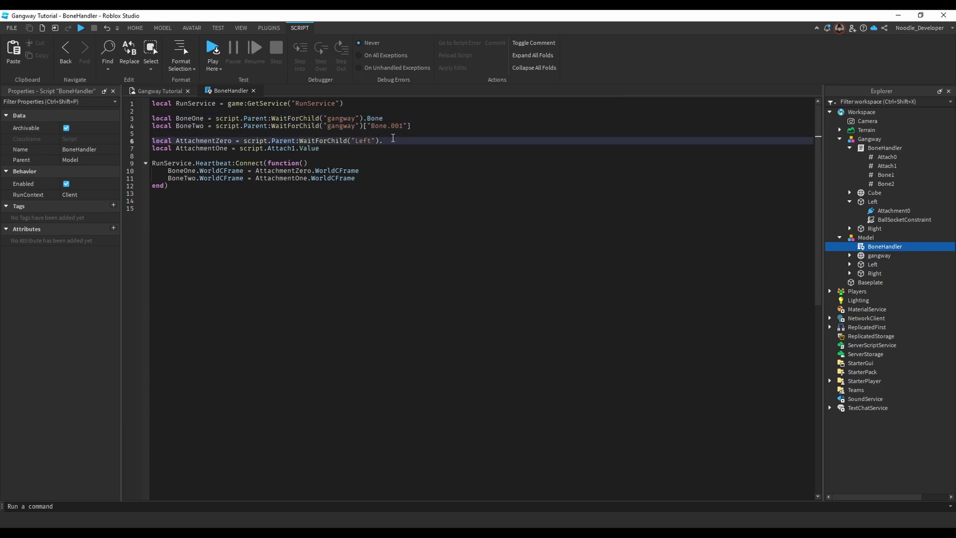
{"action": "type", "text": "."}
{"action": "key", "text": "BackSpace"}
{"action": "type", "text": "."}
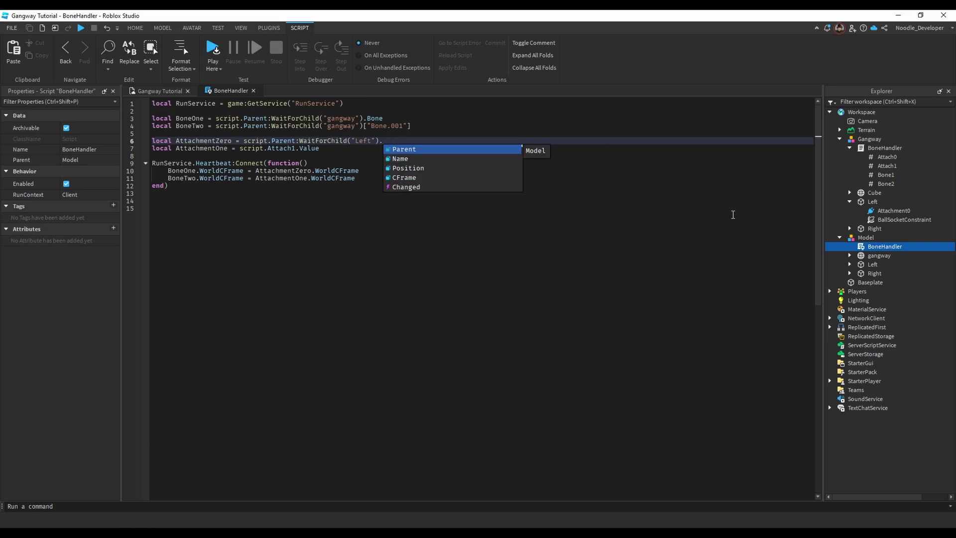
{"action": "left_click", "coordinate": [849, 264]}
{"action": "left_click", "coordinate": [396, 143]}
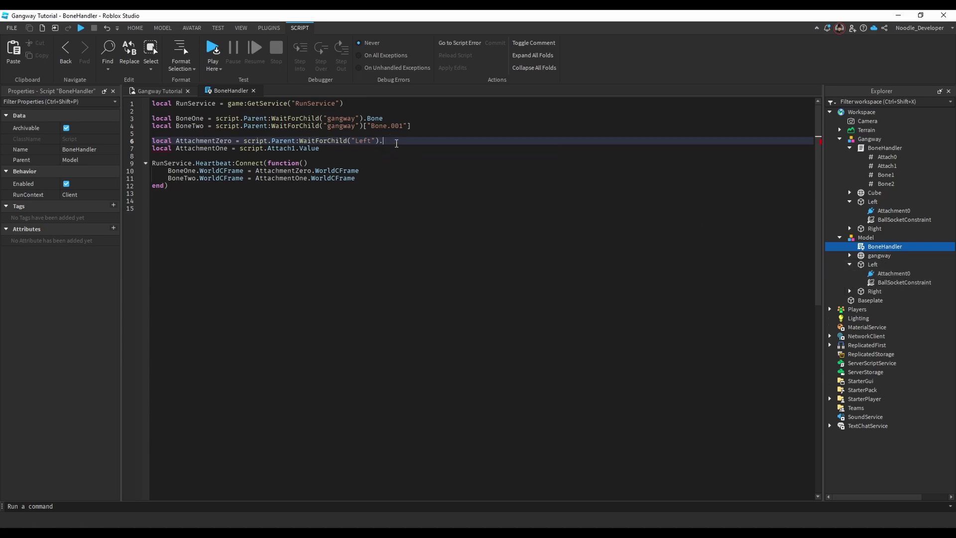
{"action": "type", "text": "Attachment0"}
- Change the AttachmentOne declaration on line 7 to script.Parent:WaitForChild("Right").Attachment1
{"action": "triple_click", "coordinate": [361, 149]}
{"action": "left_click", "coordinate": [361, 148]}
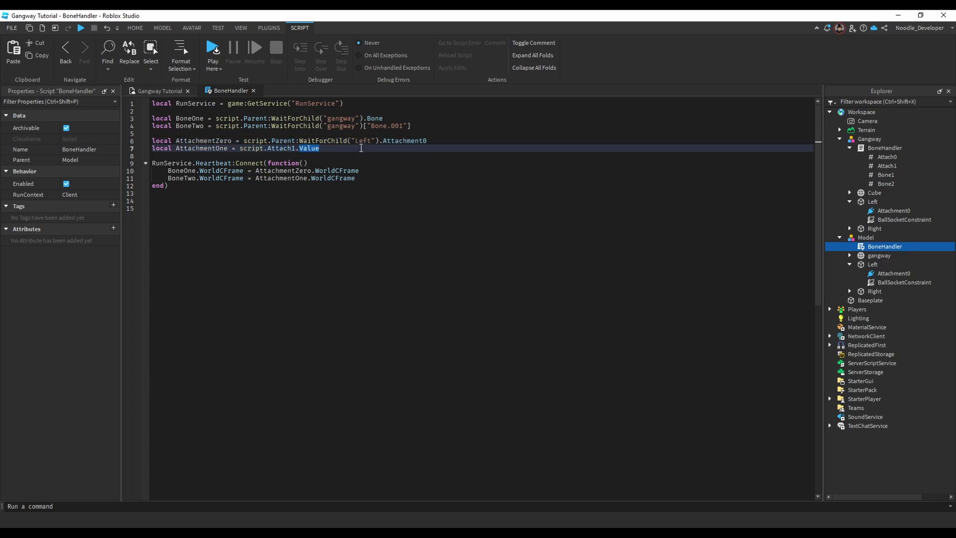
{"action": "key", "text": "BackSpace"}
{"action": "key", "text": "BackSpace"}
{"action": "key", "text": "BackSpace"}
{"action": "key", "text": "BackSpace"}
{"action": "key", "text": "BackSpace"}
{"action": "key", "text": "BackSpace"}
{"action": "type", "text": "Parent:Wa"}
{"action": "key", "text": "Tab"}
{"action": "type", "text": "(\"R"}
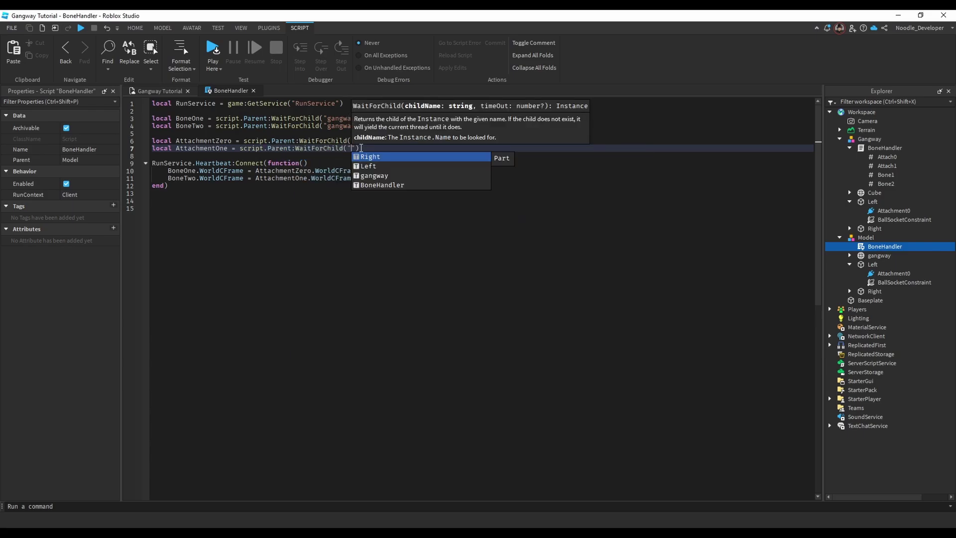
{"action": "key", "text": "Tab"}
{"action": "type", "text": ".Attachment1"}
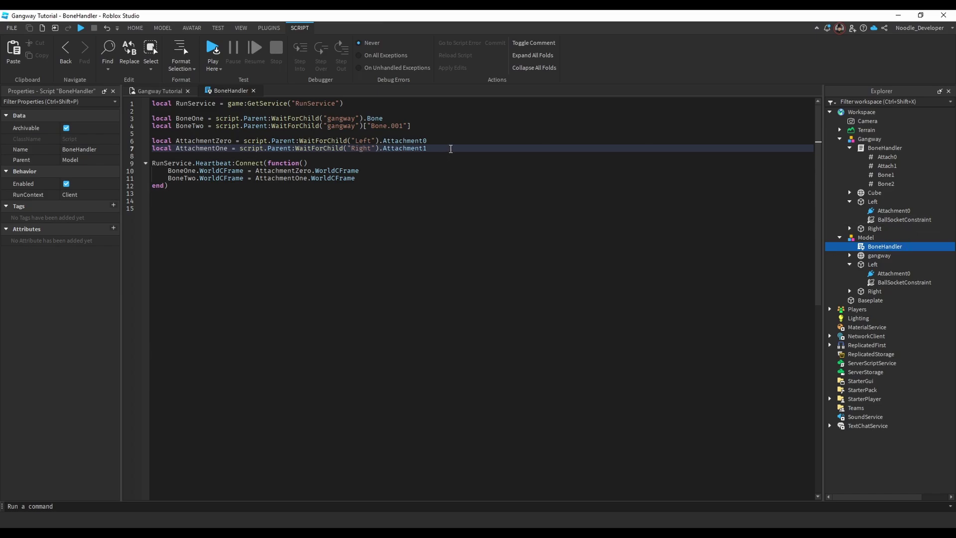
- Close the BoneHandler script, look over the gangway in the viewport and start a playtest
{"action": "left_click", "coordinate": [467, 159]}
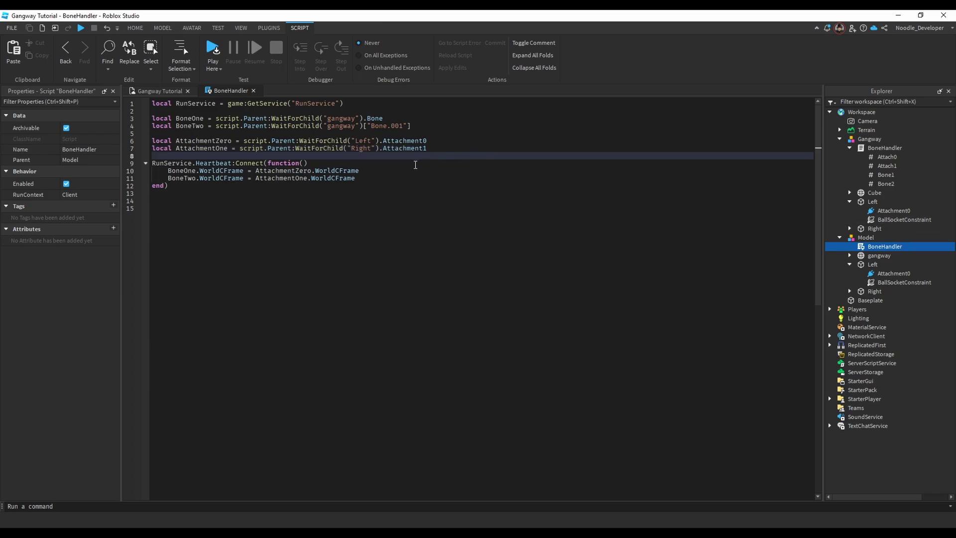
{"action": "left_click", "coordinate": [254, 90]}
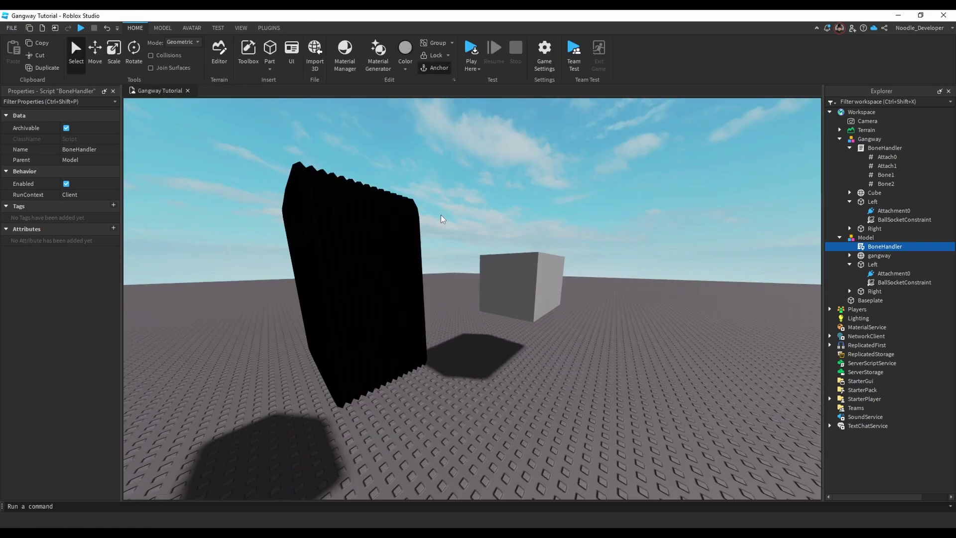
{"action": "right_click_drag", "start_coordinate": [442, 218], "coordinate": [477, 199]}
{"action": "key", "text": "a"}
{"action": "key", "text": "d"}
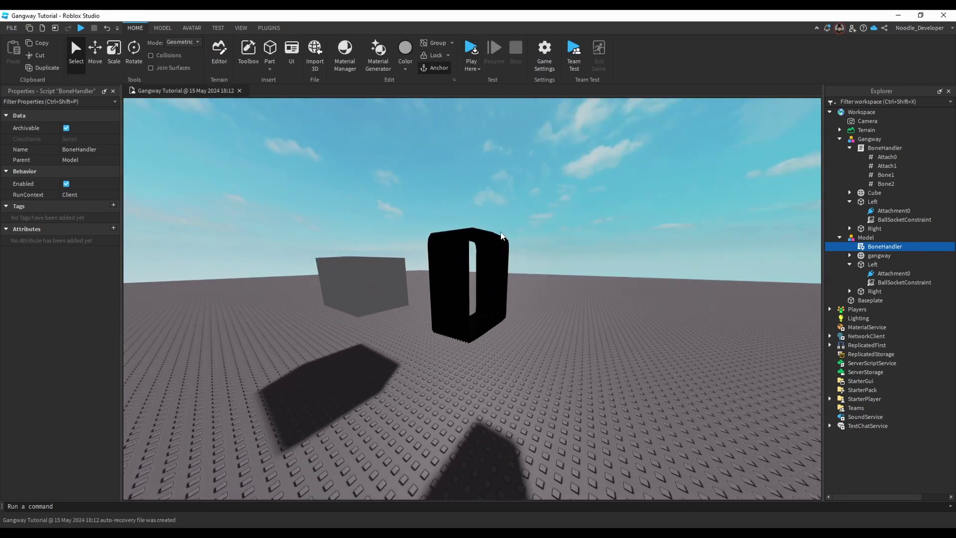
{"action": "key", "text": "F5"}
- Show the Output window and enlarge it to read the playtest's log messages
{"action": "left_click", "coordinate": [241, 28]}
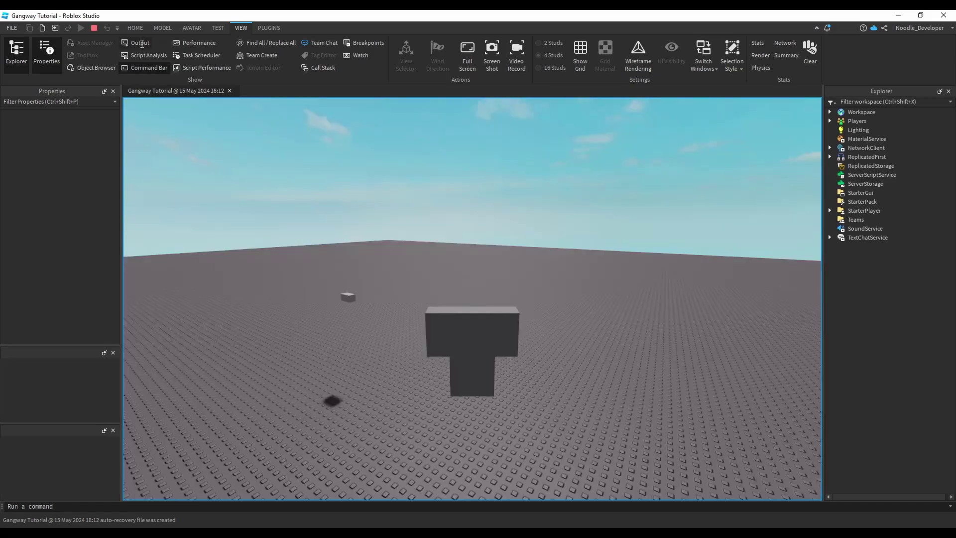
{"action": "left_click", "coordinate": [113, 432]}
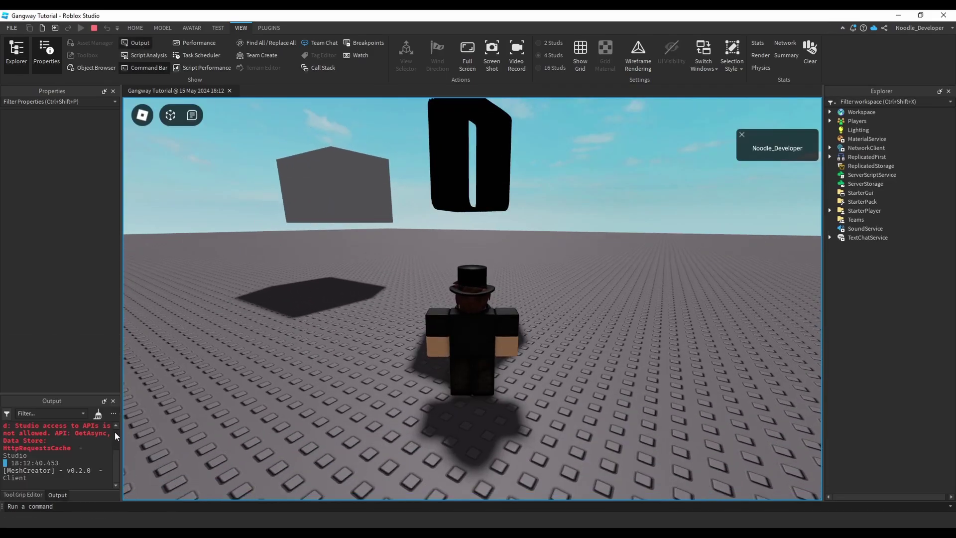
{"action": "left_click_drag", "start_coordinate": [88, 393], "coordinate": [88, 277]}
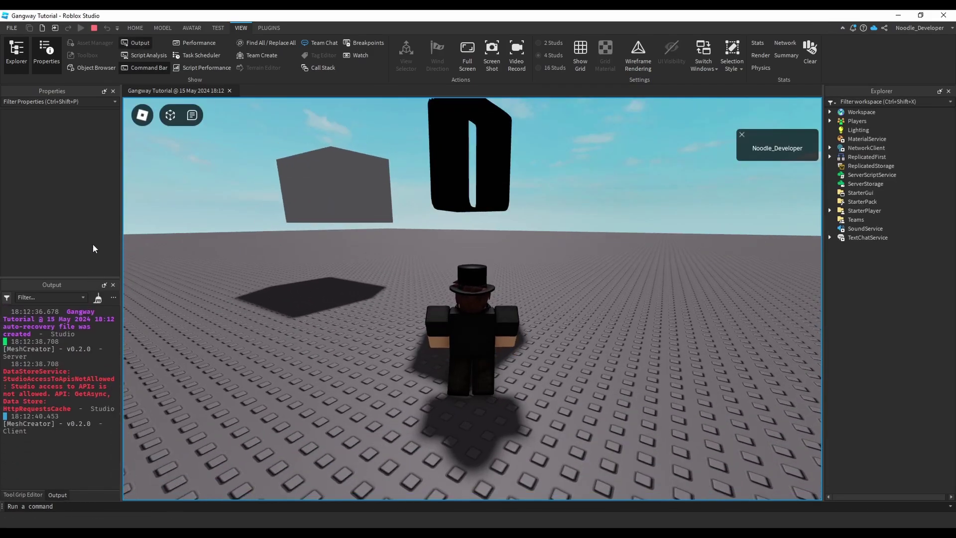
{"action": "left_click", "coordinate": [143, 29]}
- Select the Model's Left part in the running playtest and move it back and forth along its blue axis to test the gangway's stretching
{"action": "right_click_drag", "start_coordinate": [499, 146], "coordinate": [517, 174]}
{"action": "key", "text": "w"}
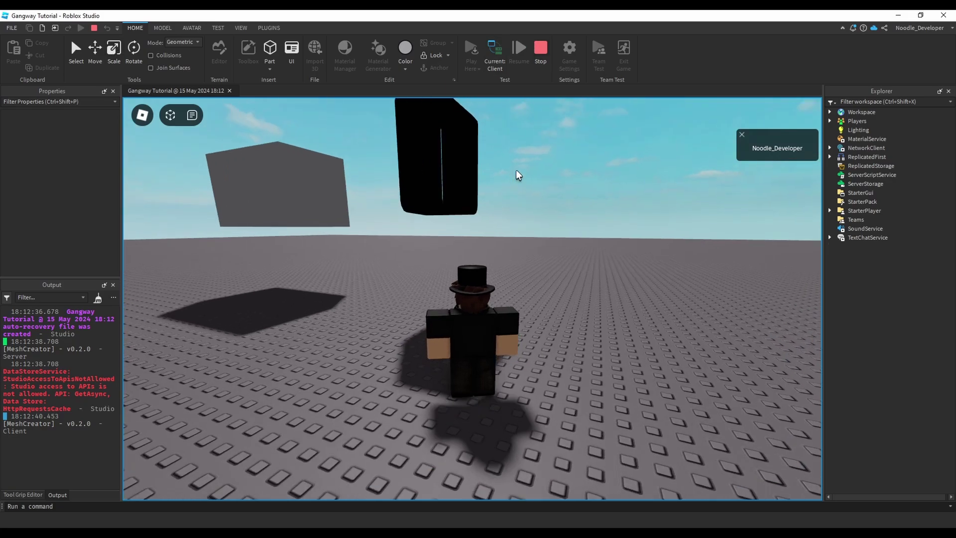
{"action": "key", "text": "ctrl+1"}
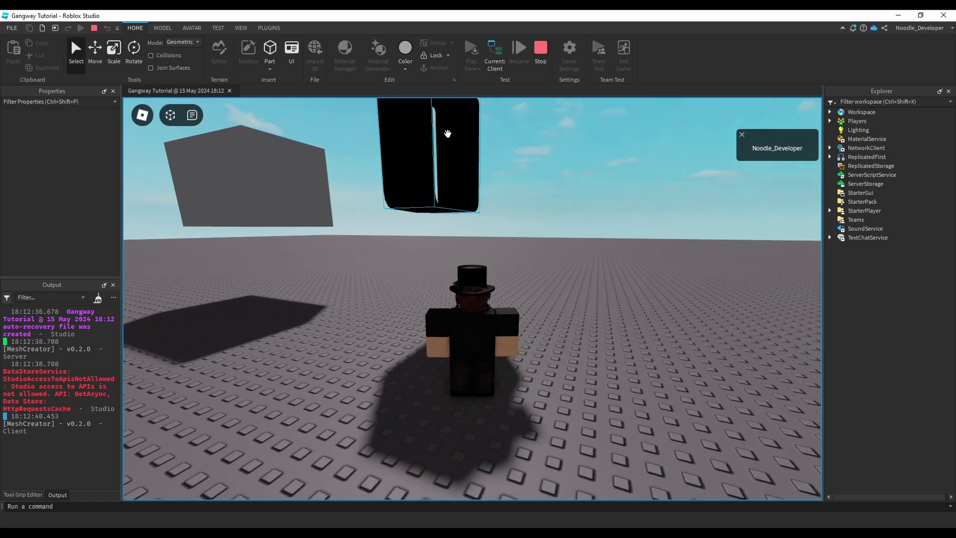
{"action": "left_click", "coordinate": [438, 133]}
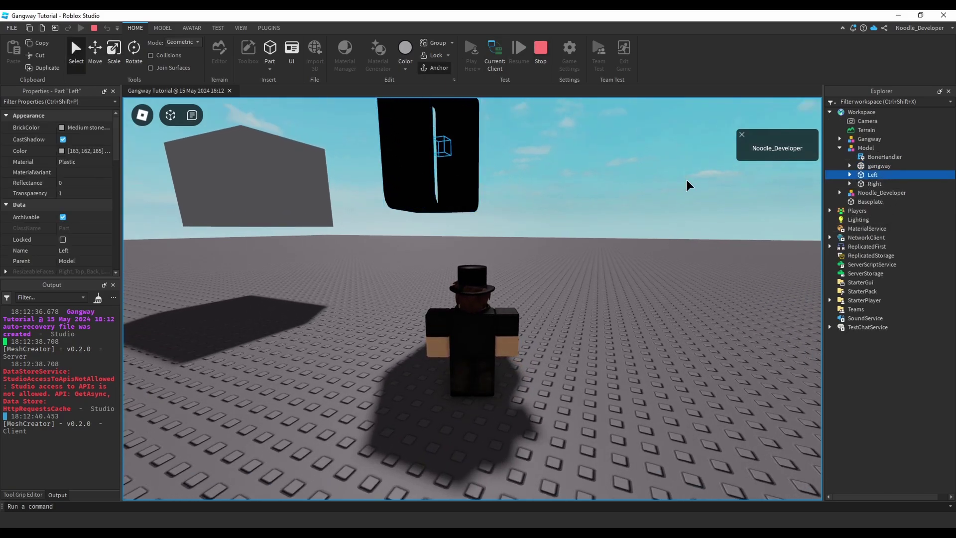
{"action": "key", "text": "f"}
{"action": "key", "text": "ctrl+2"}
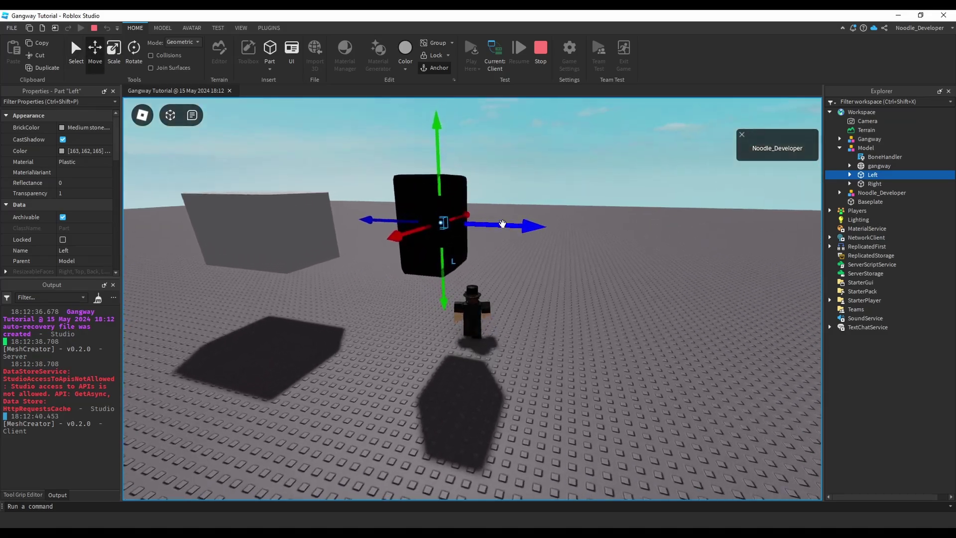
{"action": "left_click_drag", "start_coordinate": [502, 224], "coordinate": [606, 238]}
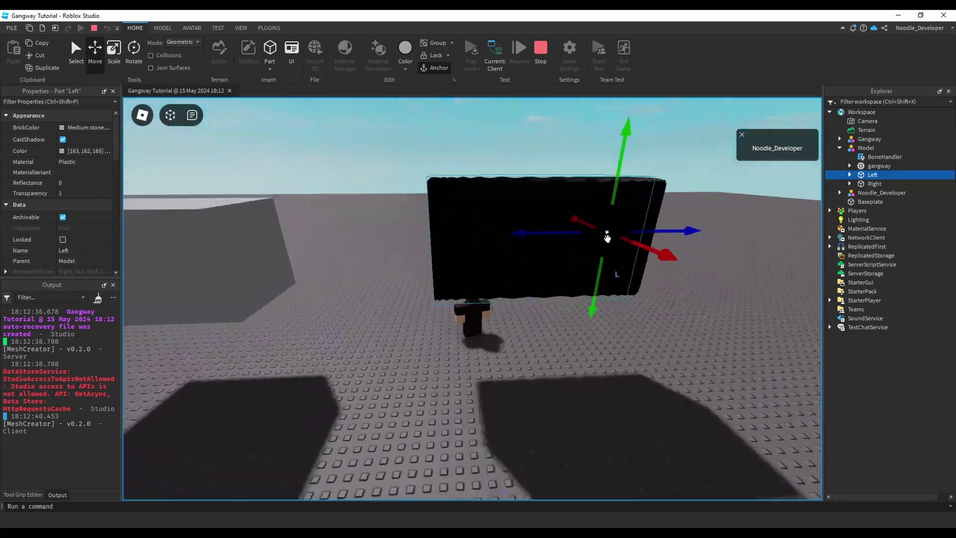
{"action": "right_click_drag", "start_coordinate": [607, 238], "coordinate": [610, 230]}
{"action": "left_click_drag", "start_coordinate": [521, 218], "coordinate": [491, 213]}
- Check the gangway in the server view of the playtest, and return to the client view
{"action": "right_click_drag", "start_coordinate": [511, 101], "coordinate": [406, 263]}
{"action": "left_click", "coordinate": [495, 55]}
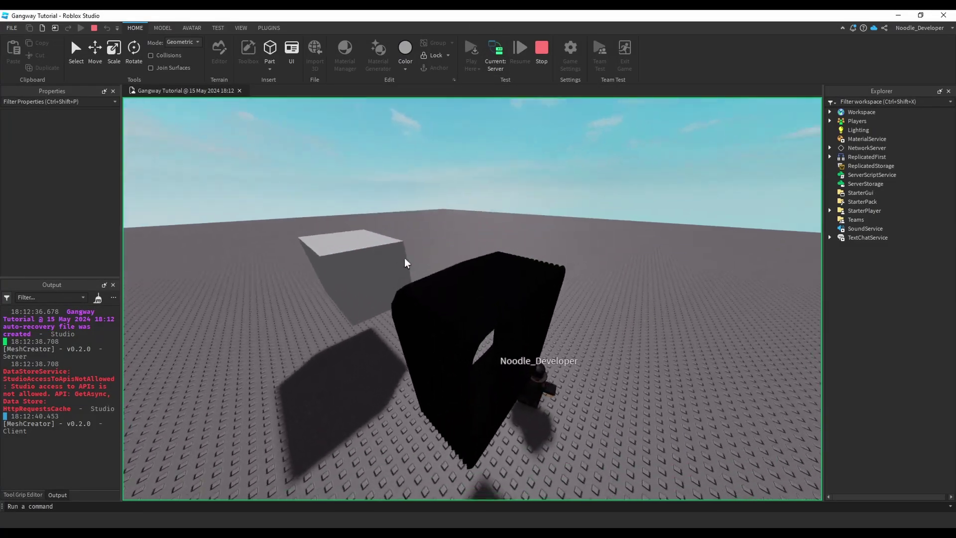
{"action": "left_click", "coordinate": [494, 54]}
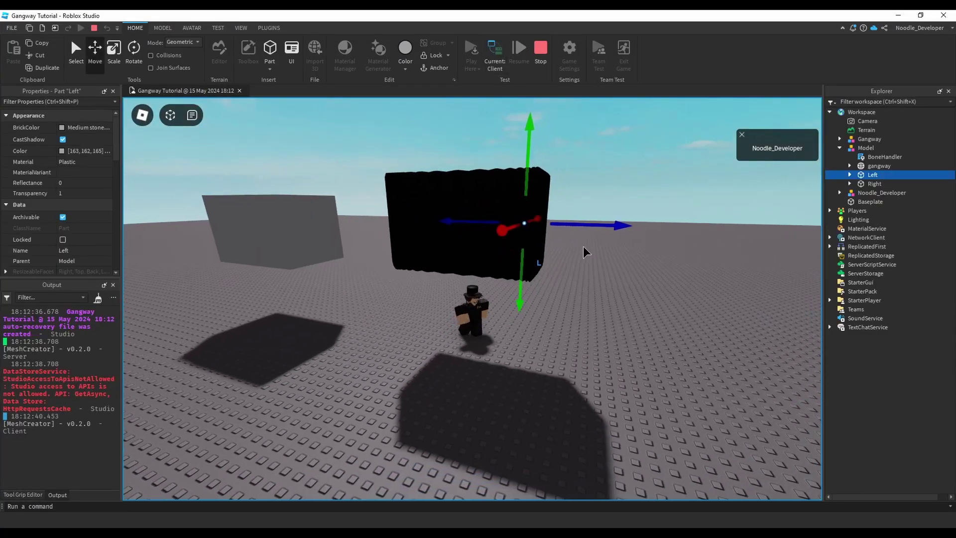
- Pull the Left part outward along its blue axis again and view the gangway from another angle
{"action": "right_click_drag", "start_coordinate": [583, 251], "coordinate": [487, 220]}
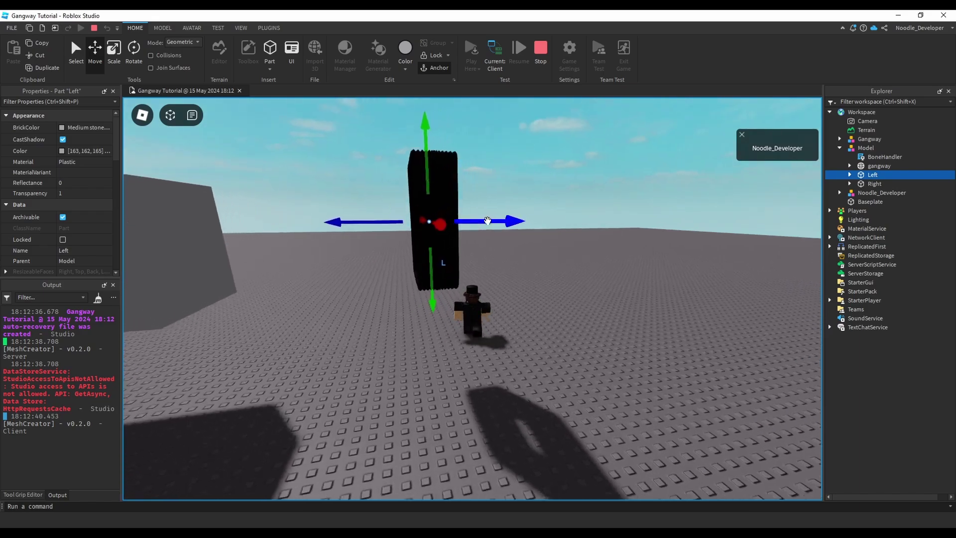
{"action": "key", "text": "w"}
{"action": "left_click_drag", "start_coordinate": [466, 226], "coordinate": [521, 226]}
{"action": "right_click_drag", "start_coordinate": [521, 226], "coordinate": [534, 254]}
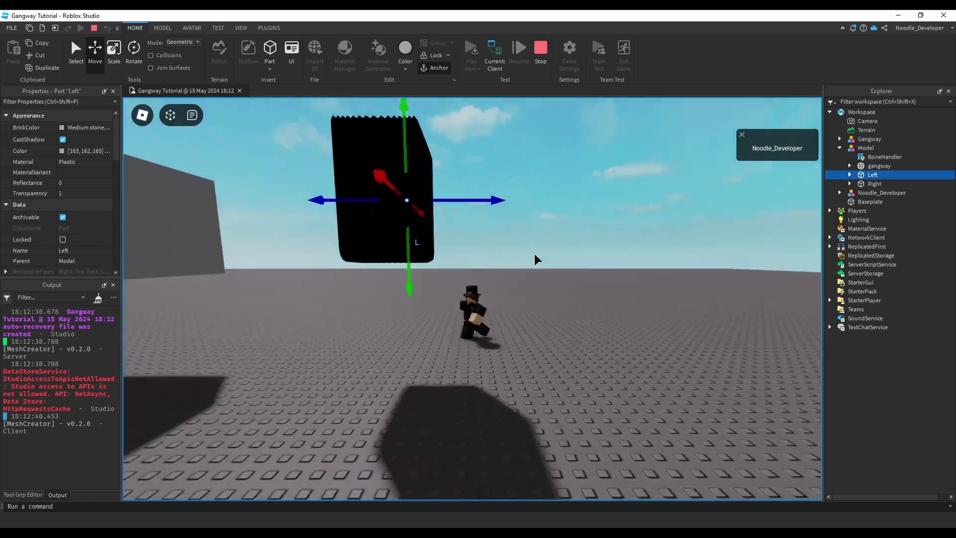
{"action": "key", "text": "a"}
- Select the Model's Right part and move it along its blue axis to test the gangway's other end
{"action": "left_click", "coordinate": [872, 184]}
{"action": "key", "text": "d"}
{"action": "right_click_drag", "start_coordinate": [506, 226], "coordinate": [536, 258]}
{"action": "left_click_drag", "start_coordinate": [562, 228], "coordinate": [470, 238]}
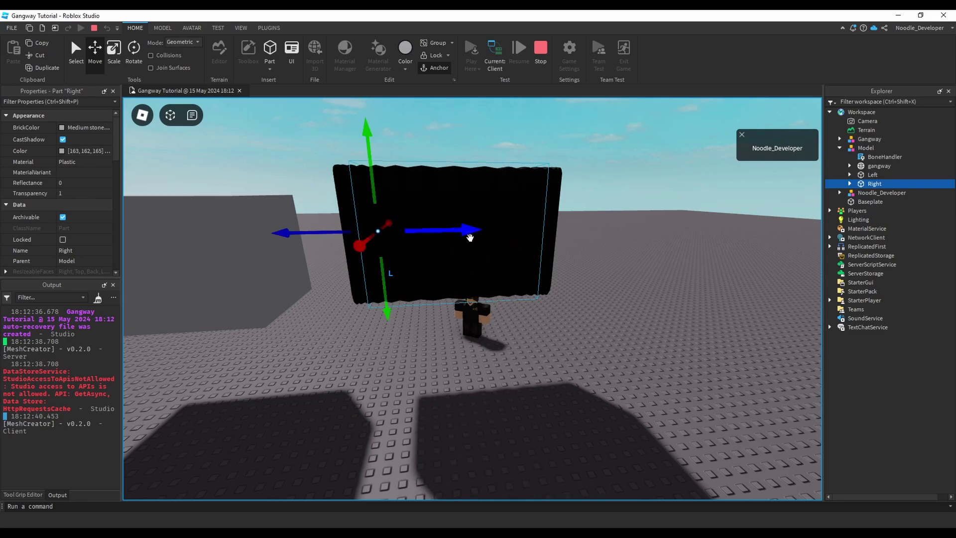
{"action": "left_click_drag", "start_coordinate": [594, 227], "coordinate": [596, 228]}
{"action": "right_click_drag", "start_coordinate": [596, 228], "coordinate": [584, 276]}
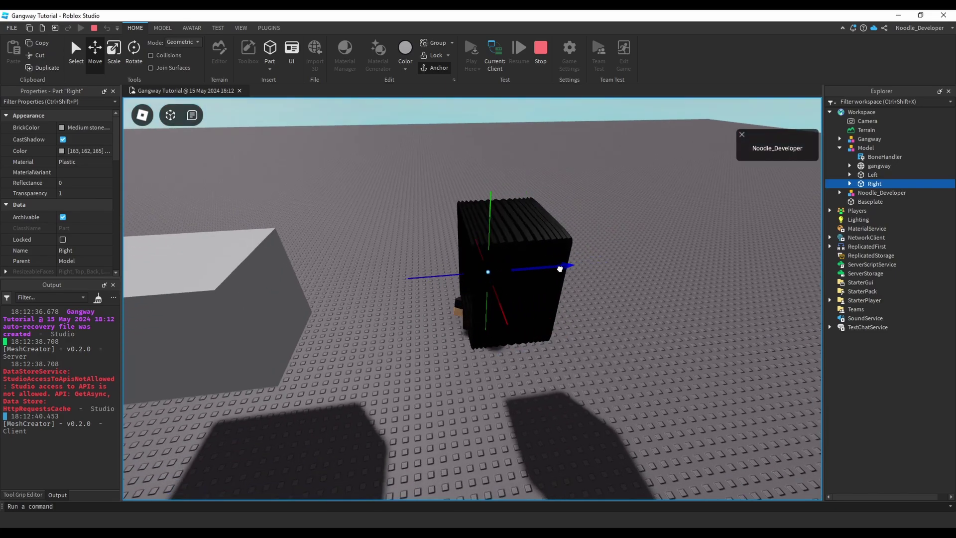
{"action": "left_click_drag", "start_coordinate": [560, 269], "coordinate": [554, 269]}
{"action": "right_click_drag", "start_coordinate": [561, 260], "coordinate": [517, 293]}
- Rotate the Model's Left part about its vertical green axis to test the gangway's bending, and clear the selection
{"action": "left_click", "coordinate": [872, 174]}
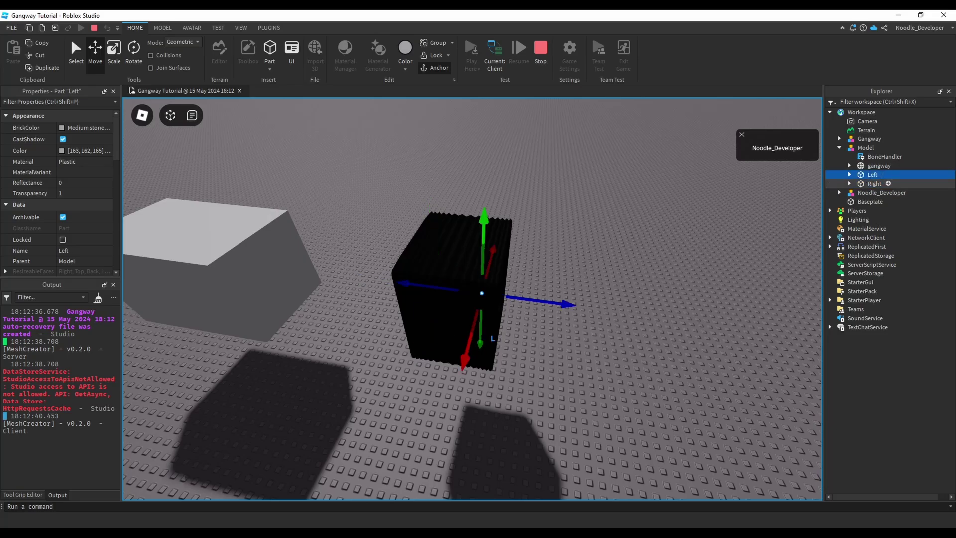
{"action": "key", "text": "ctrl+4"}
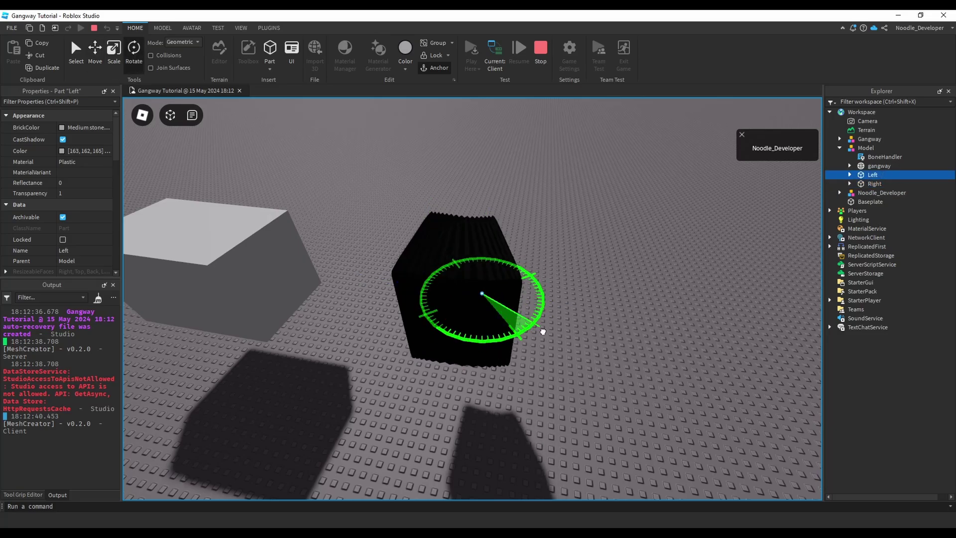
{"action": "left_click", "coordinate": [591, 263]}
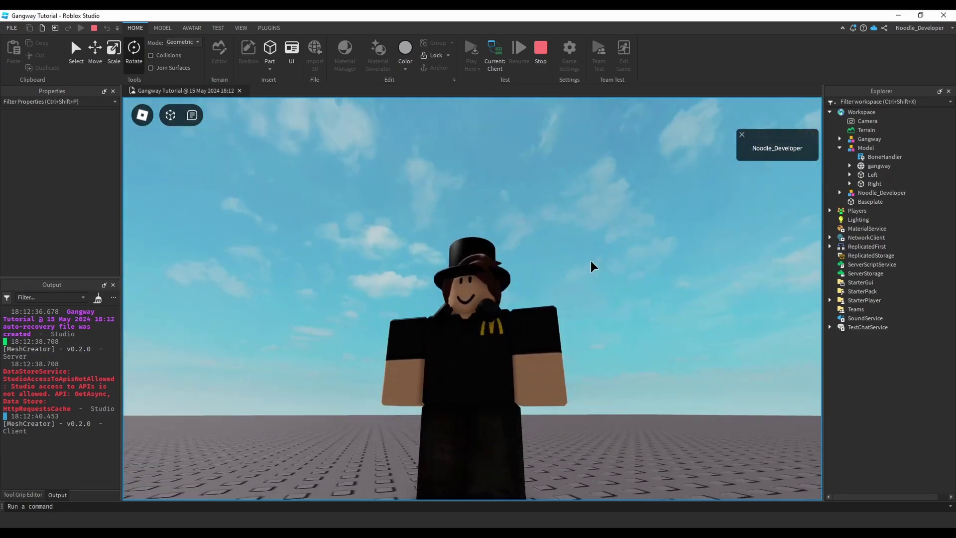
{"action": "key", "text": "s"}
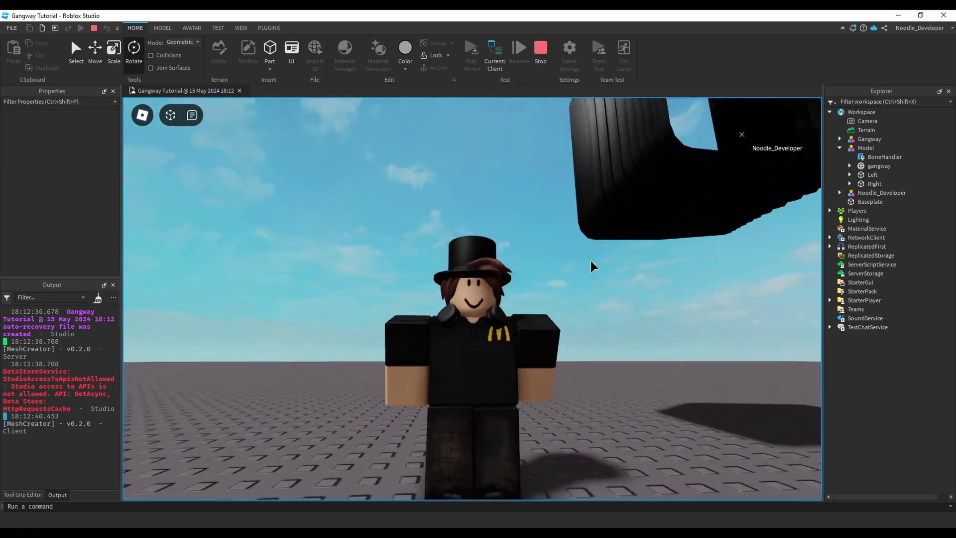